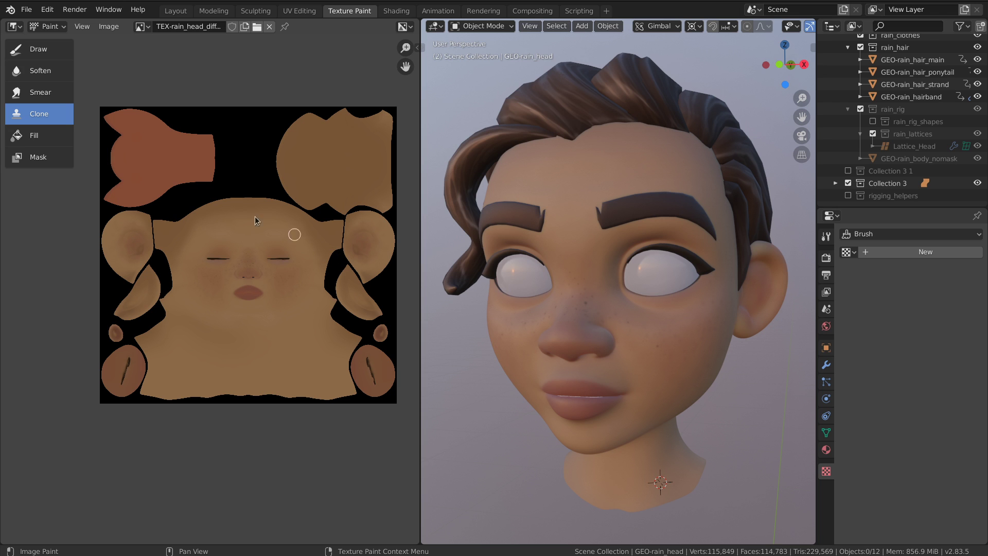
Step: Maximize the image editor holding the head diffuse texture and show its sidebar with the brush settings
{"action": "key", "text": "ctrl+space"}
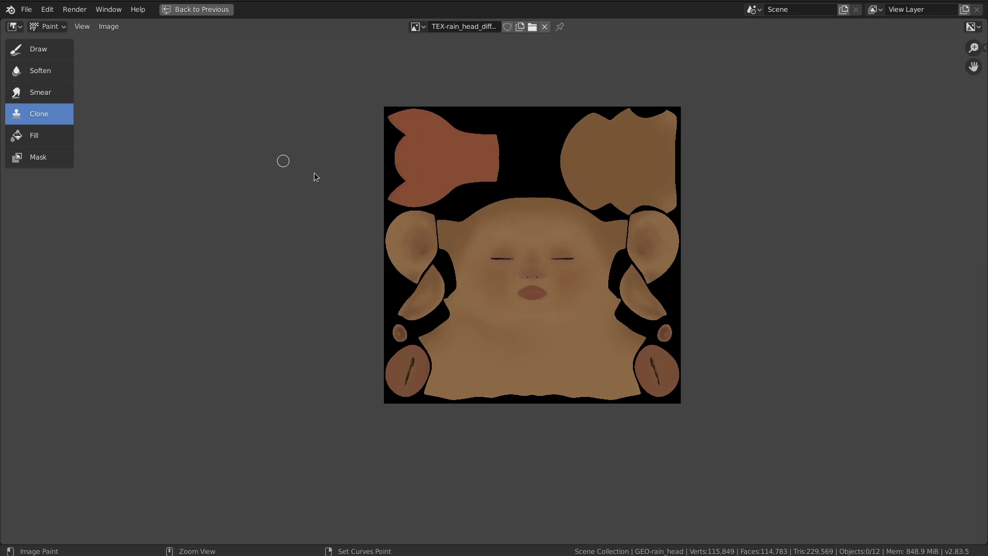
{"action": "scroll", "coordinate": [568, 190], "scroll_direction": "up", "scroll_amount": 1}
{"action": "middle_click_drag", "start_coordinate": [572, 188], "coordinate": [574, 184], "text": "ctrl"}
{"action": "middle_click_drag", "start_coordinate": [574, 190], "coordinate": [549, 206]}
{"action": "middle_click_drag", "start_coordinate": [549, 207], "coordinate": [551, 224]}
{"action": "middle_click_drag", "start_coordinate": [546, 225], "coordinate": [525, 217], "text": "ctrl"}
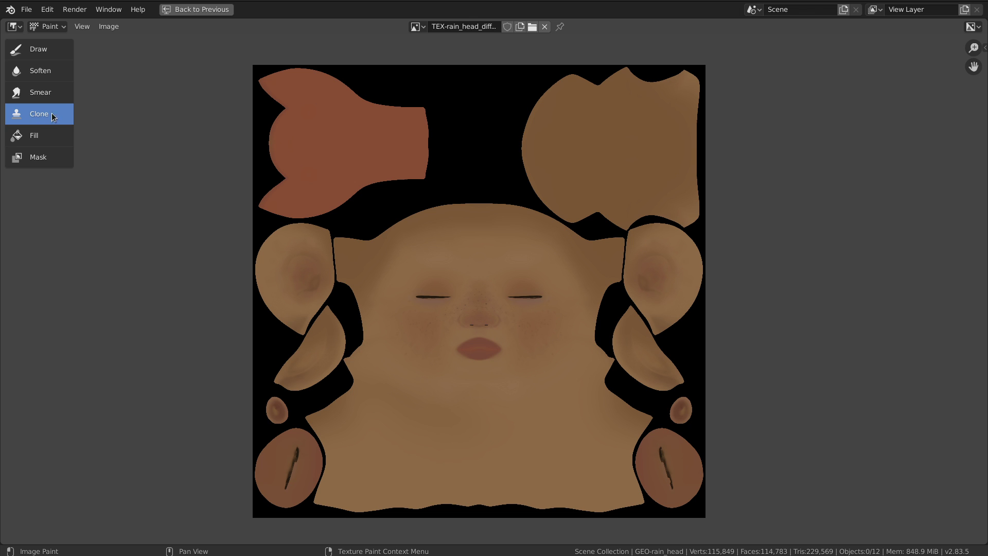
{"action": "key", "text": "n"}
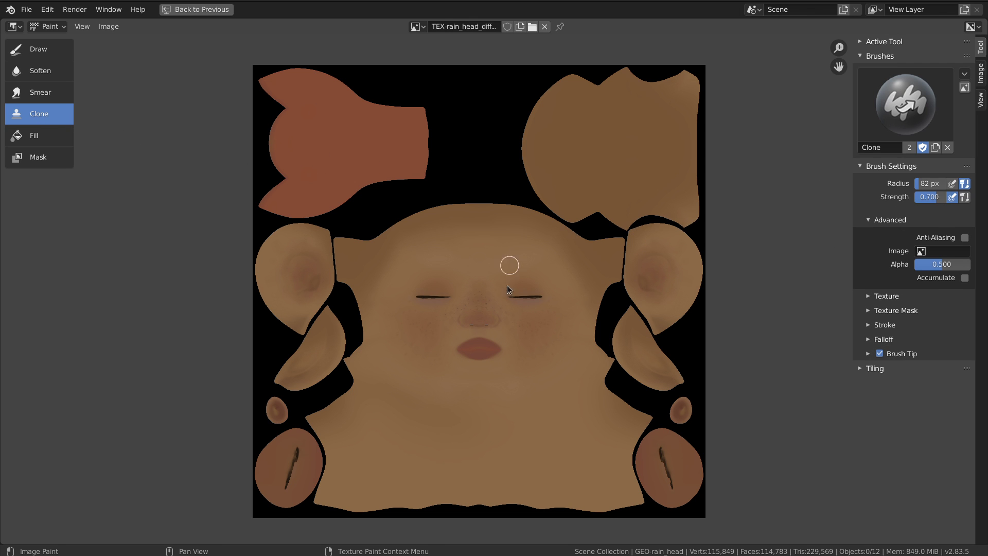
Step: Assign TEX-rain_body_roughness.png as the source image of the Clone brush
{"action": "scroll", "coordinate": [550, 293], "scroll_direction": "up", "scroll_amount": 2}
{"action": "mouse_move", "coordinate": [503, 331]}
{"action": "middle_mouse_down"}
{"action": "mouse_move", "coordinate": [518, 276]}
{"action": "mouse_move", "coordinate": [479, 310]}
{"action": "middle_mouse_up"}
{"action": "scroll", "coordinate": [518, 277], "scroll_direction": "up", "scroll_amount": 1}
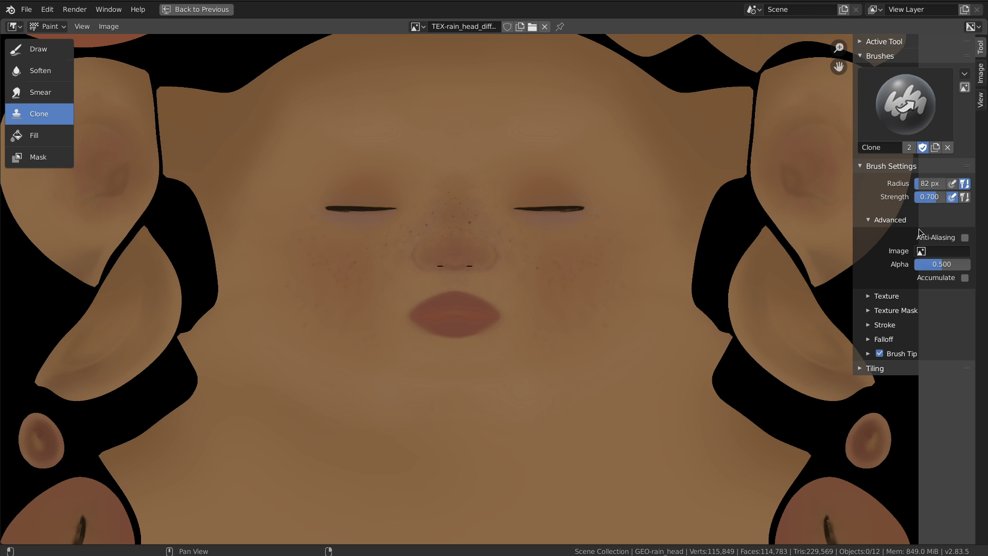
{"action": "left_click", "coordinate": [943, 252]}
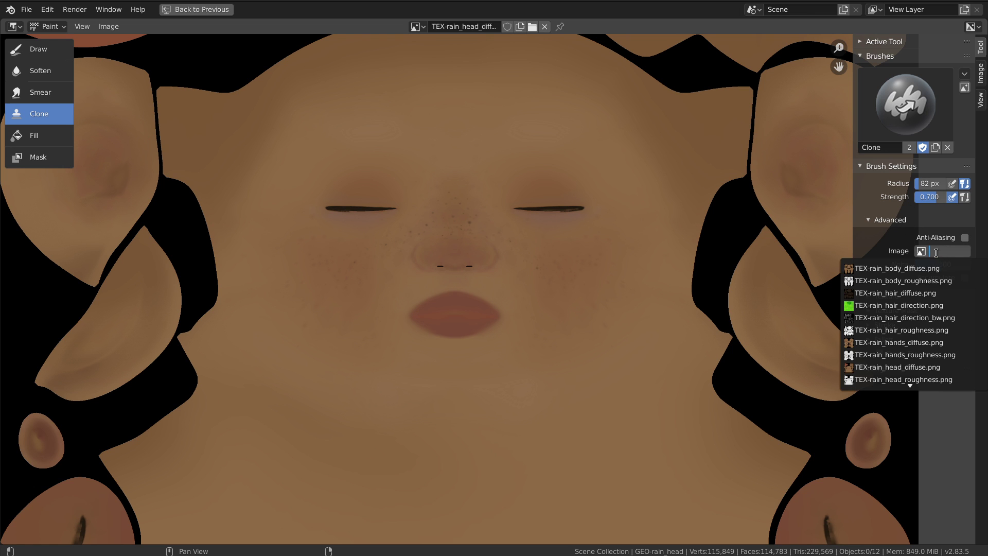
{"action": "left_click", "coordinate": [918, 280]}
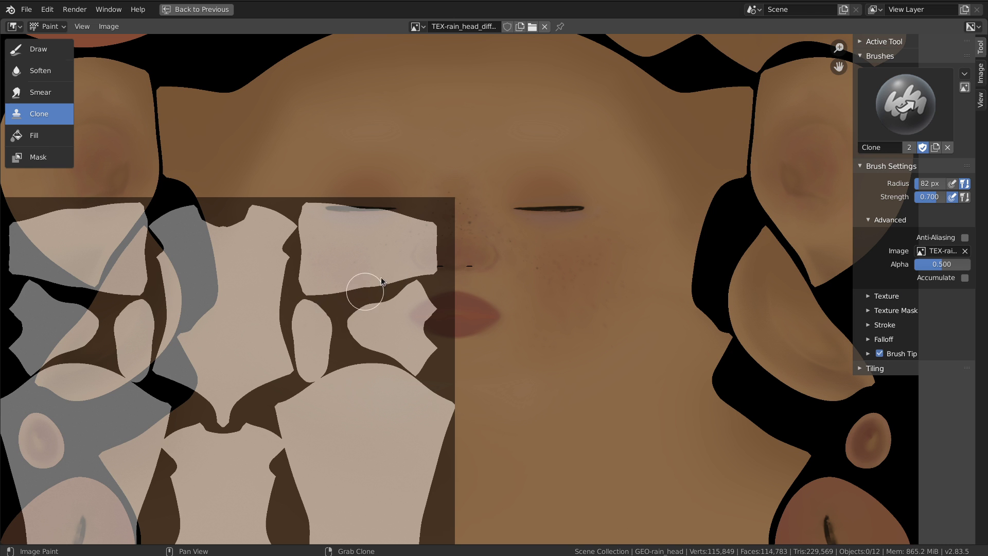
Step: Grab the clone image overlay and reposition it over the face, then over the left part of the head texture
{"action": "mouse_move", "coordinate": [348, 313]}
{"action": "right_mouse_down"}
{"action": "mouse_move", "coordinate": [589, 207]}
{"action": "mouse_move", "coordinate": [594, 129]}
{"action": "mouse_move", "coordinate": [511, 165]}
{"action": "mouse_move", "coordinate": [529, 260]}
{"action": "mouse_move", "coordinate": [534, 243]}
{"action": "right_mouse_up"}
{"action": "middle_click_drag", "start_coordinate": [534, 244], "coordinate": [455, 355]}
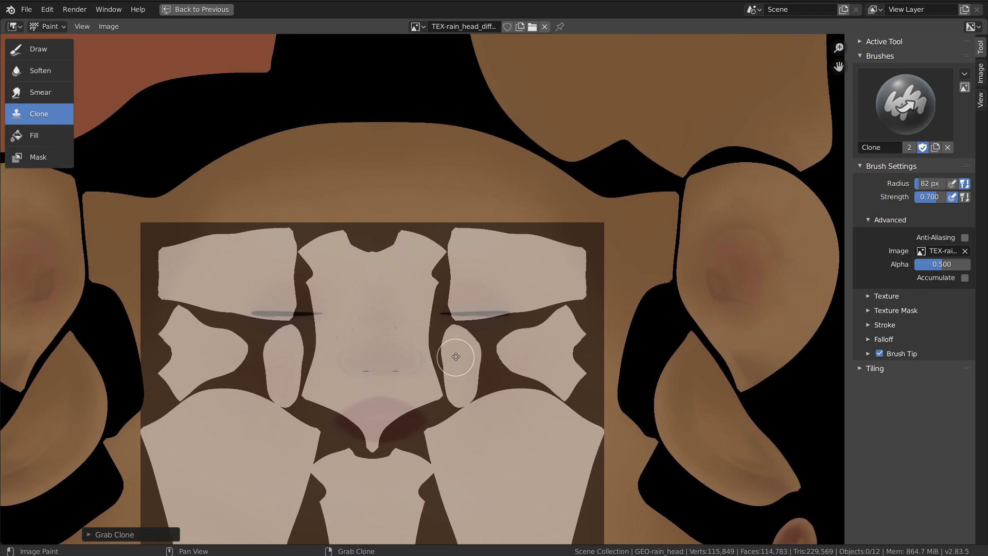
{"action": "mouse_move", "coordinate": [493, 361]}
{"action": "right_mouse_down"}
{"action": "mouse_move", "coordinate": [350, 260]}
{"action": "mouse_move", "coordinate": [309, 245]}
{"action": "right_mouse_up"}
{"action": "middle_click_drag", "start_coordinate": [423, 268], "coordinate": [554, 284]}
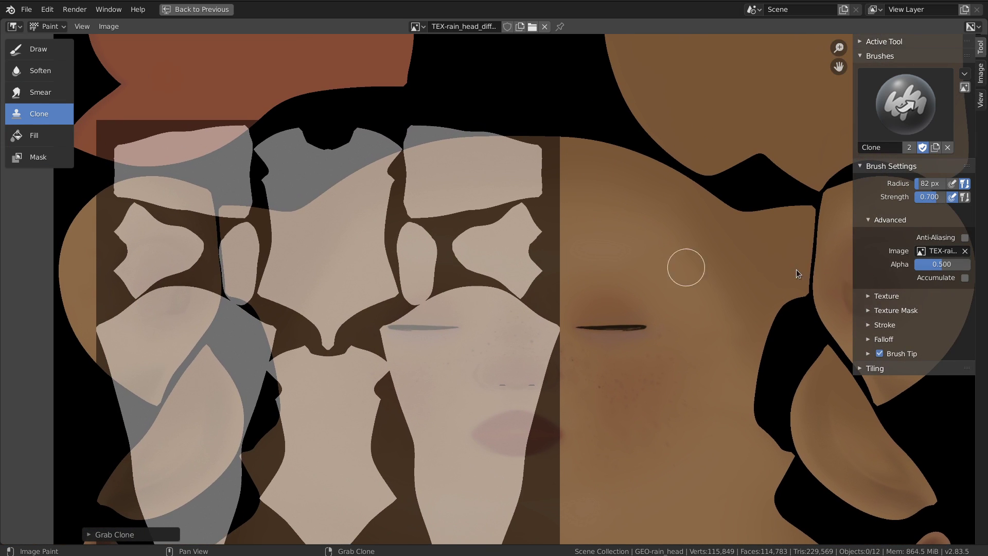
Step: Set the clone image alpha to 0.536 and move the overlay around to the upper middle of the head texture
{"action": "mouse_move", "coordinate": [952, 267]}
{"action": "left_mouse_down"}
{"action": "mouse_move", "coordinate": [932, 267]}
{"action": "mouse_move", "coordinate": [967, 268]}
{"action": "mouse_move", "coordinate": [946, 268]}
{"action": "left_mouse_up"}
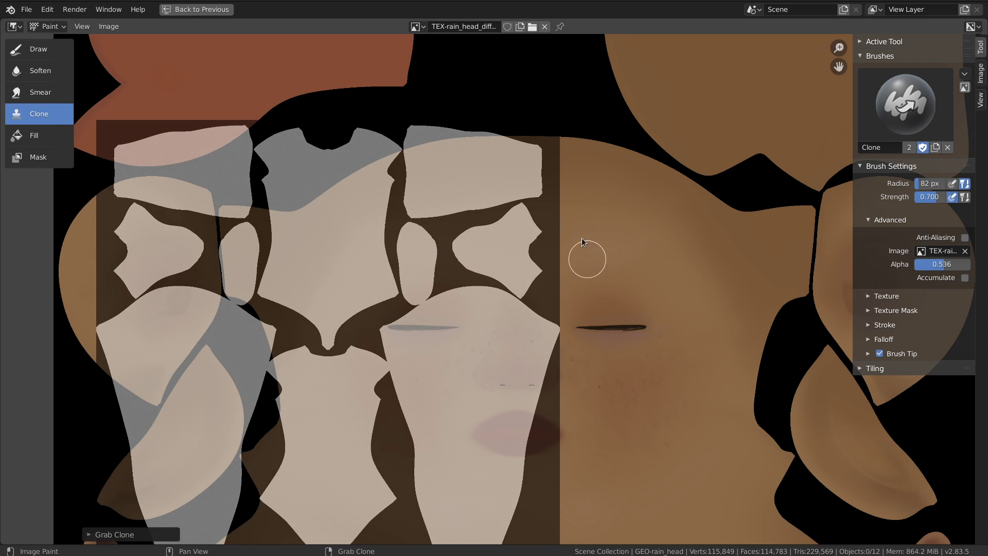
{"action": "right_click_drag", "start_coordinate": [512, 257], "coordinate": [503, 293]}
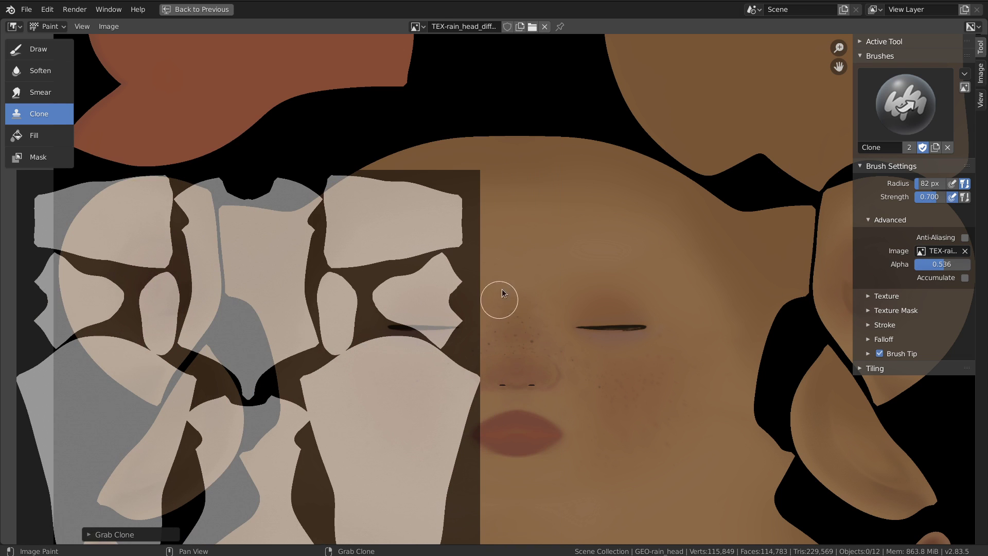
{"action": "mouse_move", "coordinate": [554, 256]}
{"action": "right_mouse_down"}
{"action": "mouse_move", "coordinate": [436, 269]}
{"action": "mouse_move", "coordinate": [432, 185]}
{"action": "mouse_move", "coordinate": [585, 147]}
{"action": "right_mouse_up"}
{"action": "right_click_drag", "start_coordinate": [515, 238], "coordinate": [595, 254]}
{"action": "mouse_move", "coordinate": [687, 223]}
{"action": "middle_mouse_down", "text": "ctrl"}
{"action": "mouse_move", "coordinate": [643, 265]}
{"action": "mouse_move", "coordinate": [609, 266]}
{"action": "middle_mouse_up", "text": "ctrl"}
{"action": "mouse_move", "coordinate": [522, 247]}
{"action": "right_mouse_down"}
{"action": "mouse_move", "coordinate": [500, 256]}
{"action": "mouse_move", "coordinate": [440, 208]}
{"action": "mouse_move", "coordinate": [501, 211]}
{"action": "right_mouse_up"}
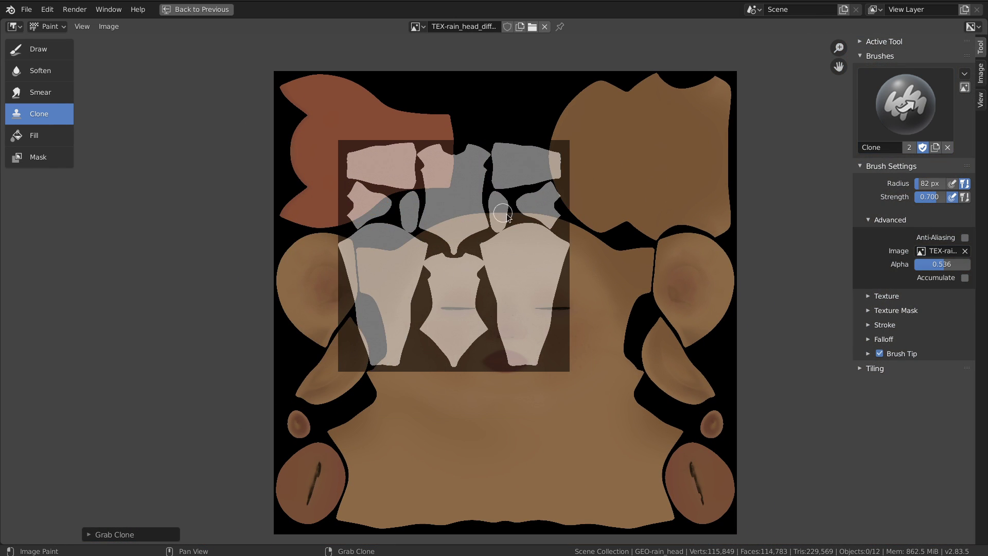
Step: Move the clone overlay onto the ear pieces at the texture's left edge and remove the image from the Clone brush
{"action": "left_click", "coordinate": [144, 536]}
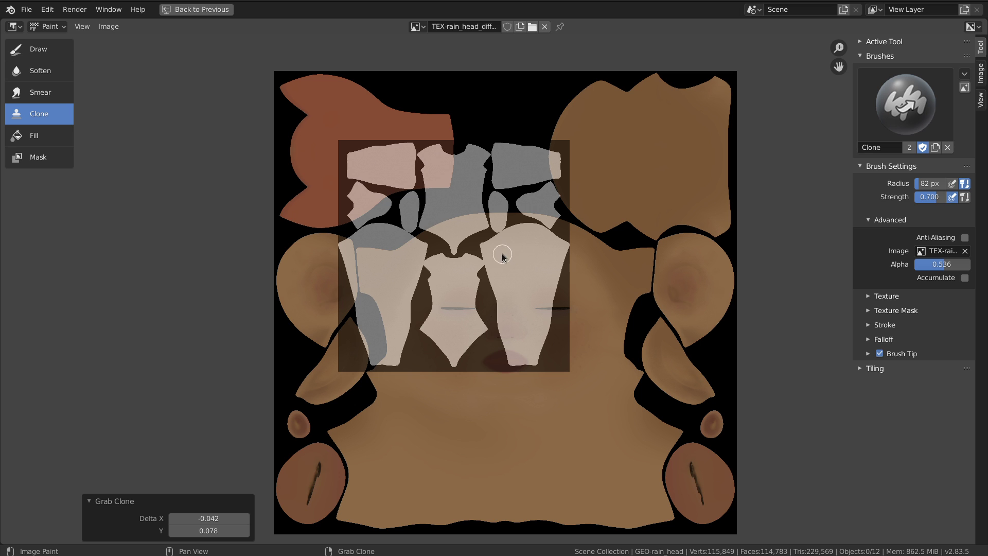
{"action": "right_click_drag", "start_coordinate": [530, 212], "coordinate": [440, 341]}
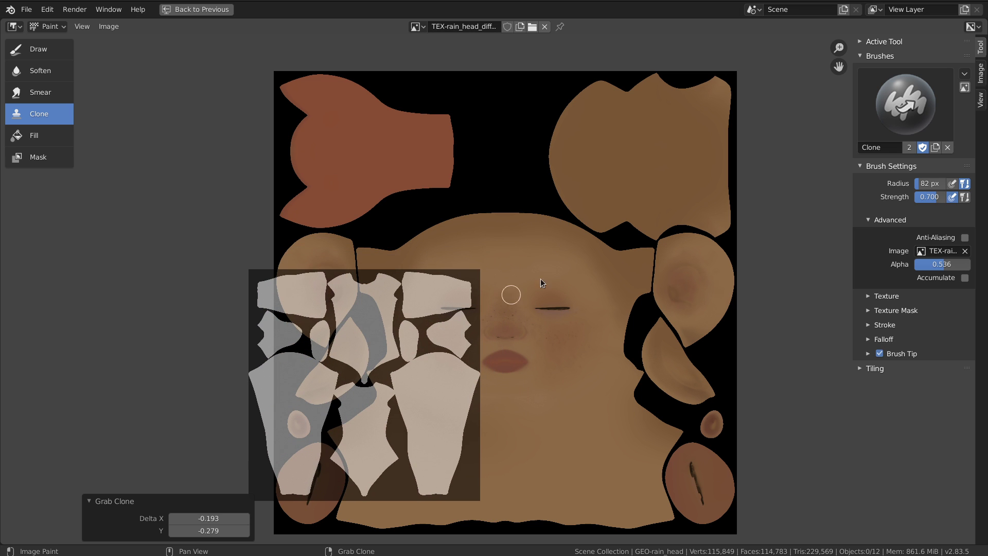
{"action": "right_click_drag", "start_coordinate": [453, 303], "coordinate": [421, 276]}
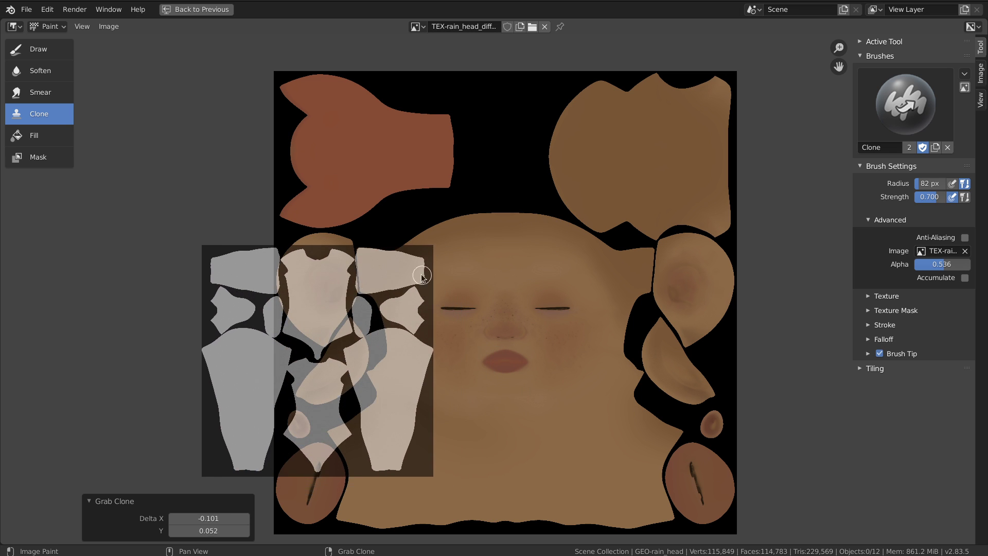
{"action": "left_click", "coordinate": [964, 251]}
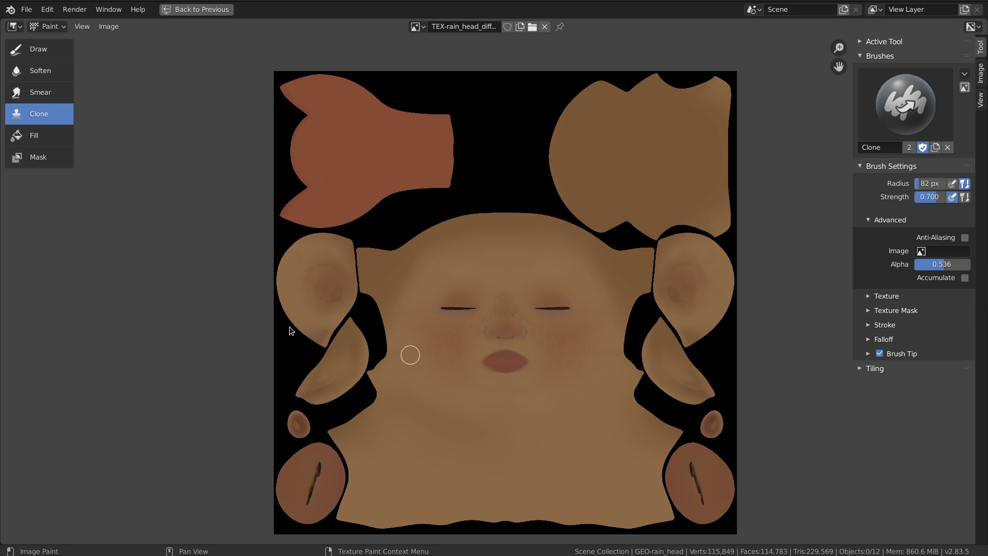
Step: Switch to the Draw brush and collapse its Color Picker and Advanced settings
{"action": "left_click", "coordinate": [39, 48]}
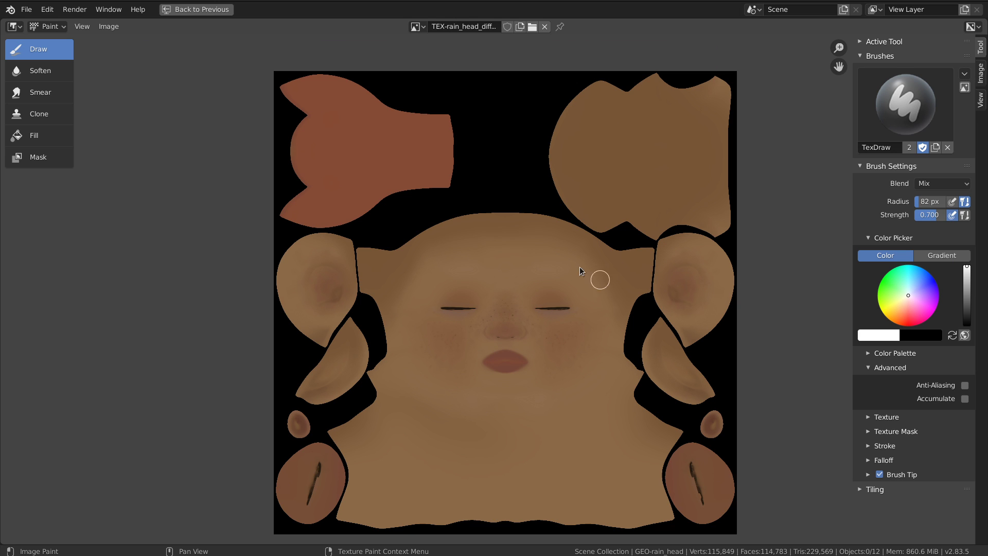
{"action": "left_click", "coordinate": [901, 238]}
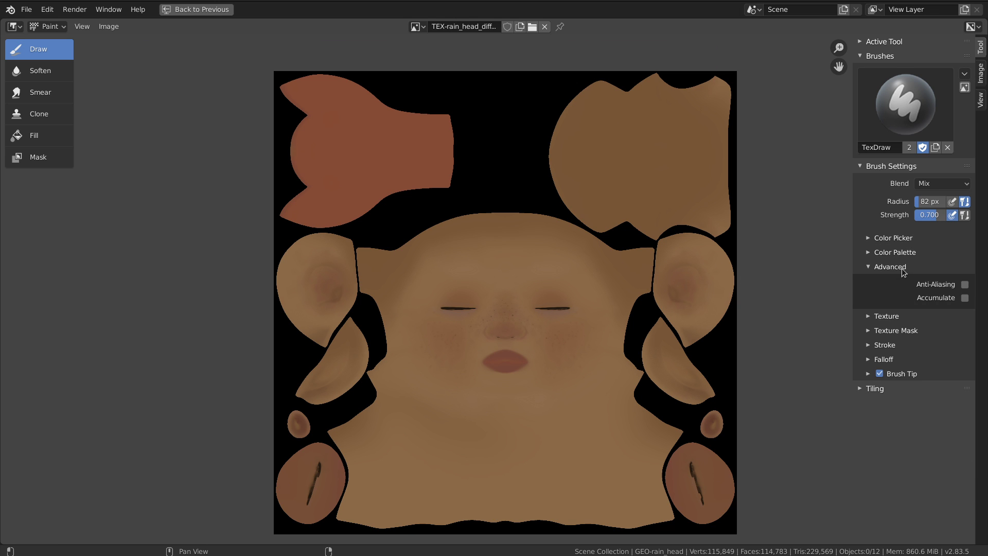
{"action": "left_click", "coordinate": [904, 269]}
{"action": "left_click", "coordinate": [904, 269]}
{"action": "left_click", "coordinate": [902, 267]}
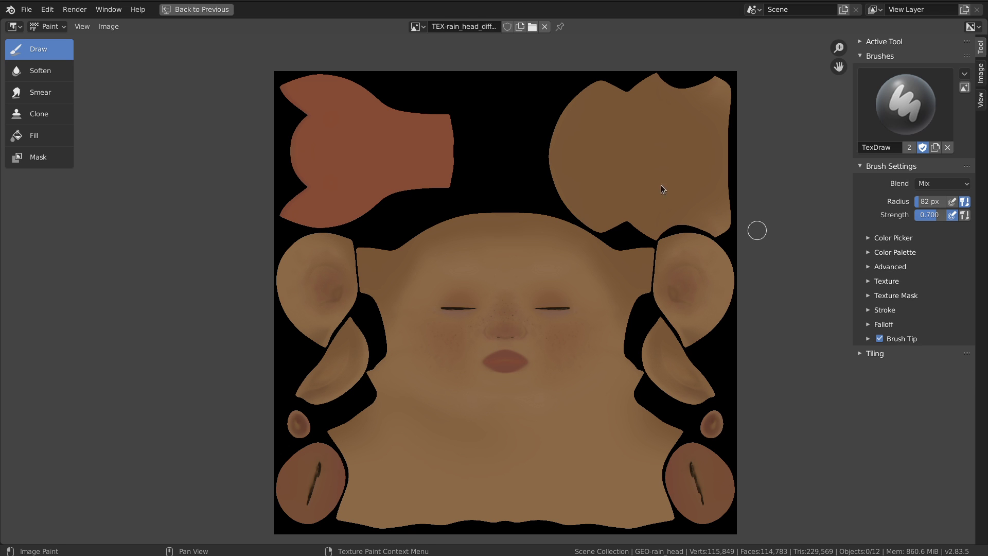
Step: Expand the Draw brush's Texture settings and create a new brush texture
{"action": "left_click", "coordinate": [889, 282]}
{"action": "left_click", "coordinate": [905, 332]}
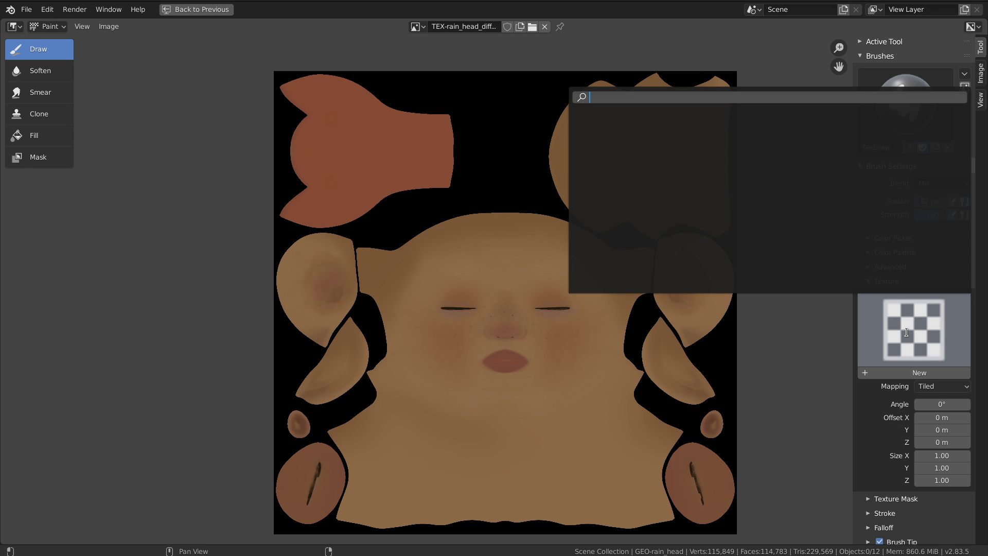
{"action": "left_click", "coordinate": [888, 371]}
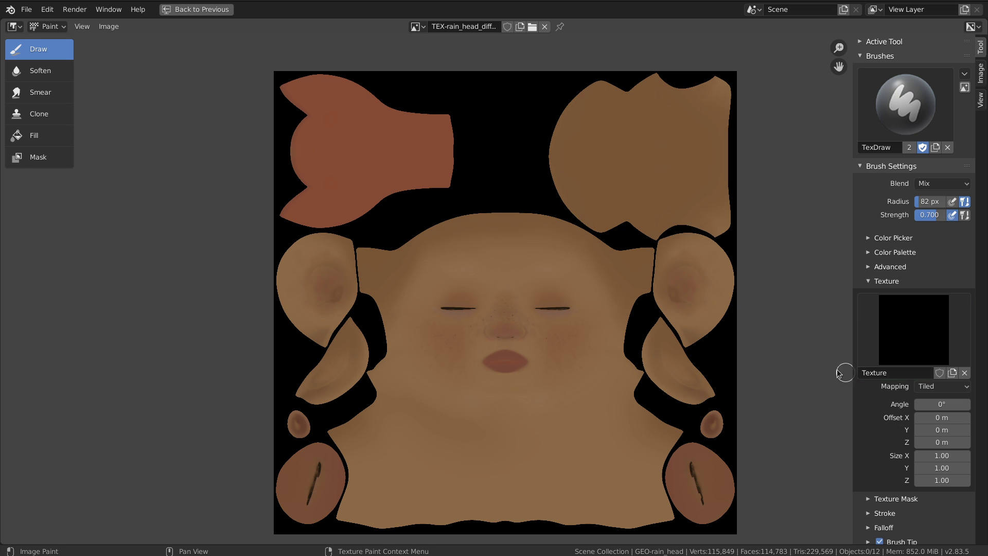
Step: Restore the full workspace layout and load TEX-rain_head_diffuse.png as the image of the new brush texture
{"action": "key", "text": "ctrl+space"}
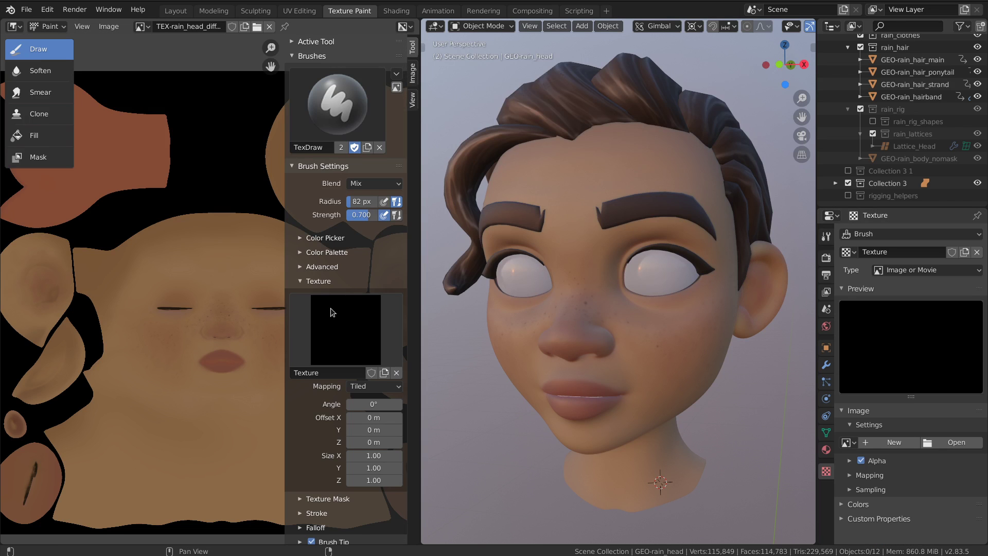
{"action": "left_click", "coordinate": [852, 442]}
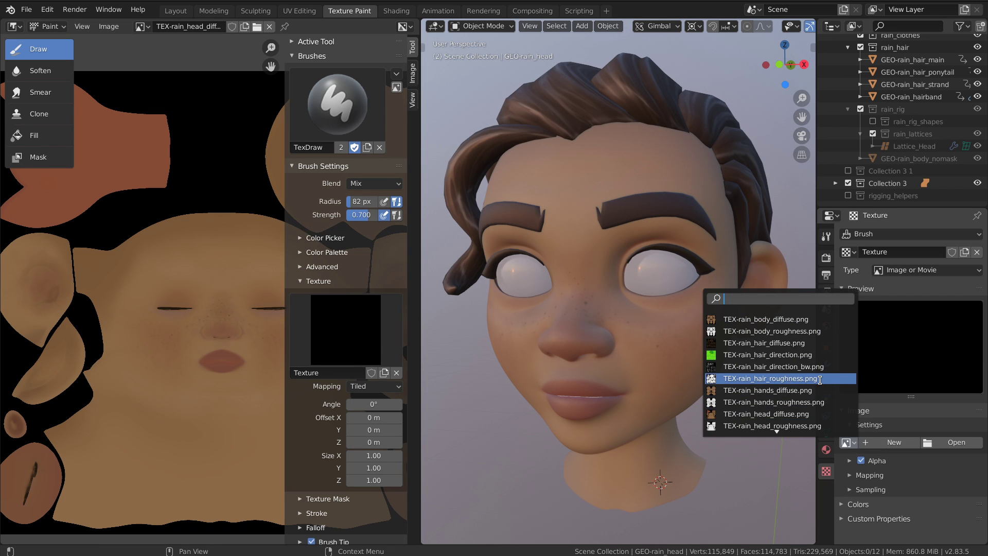
{"action": "type", "text": "head"}
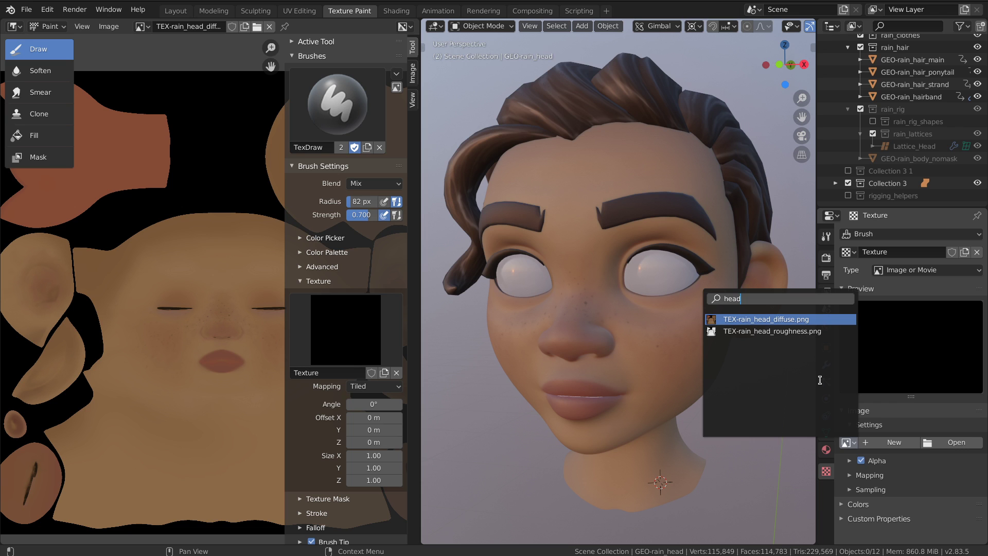
{"action": "key", "text": "Return"}
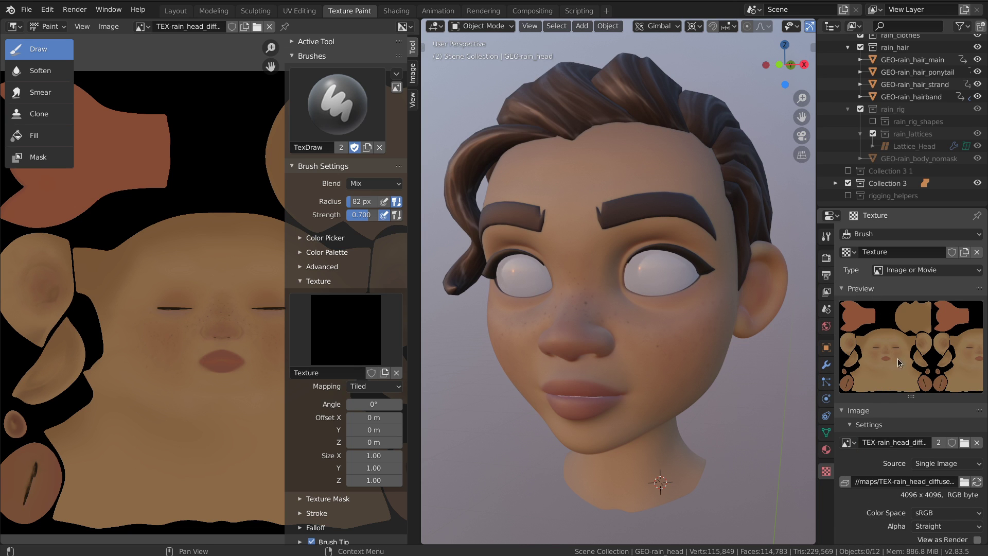
{"action": "scroll", "coordinate": [898, 363], "scroll_direction": "down", "scroll_amount": 2}
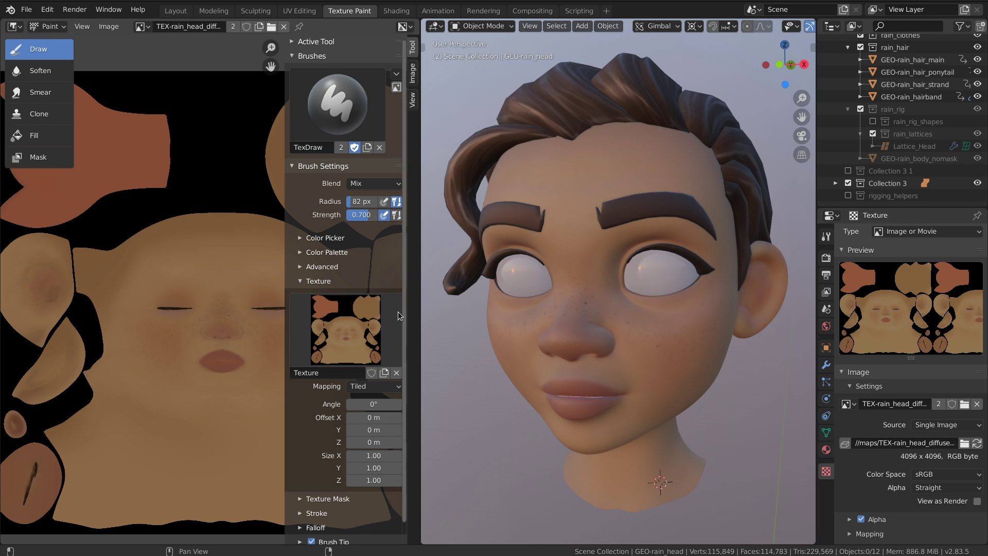
Step: Maximize the image editor again and set the brush texture's mapping to Stencil
{"action": "key", "text": "n"}
{"action": "key", "text": "ctrl+space"}
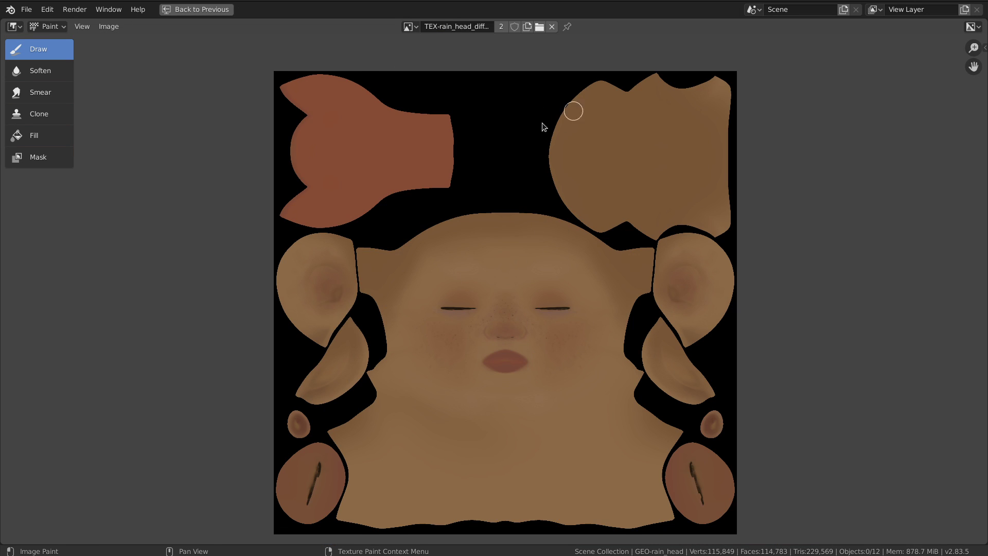
{"action": "middle_click_drag", "start_coordinate": [534, 330], "coordinate": [559, 288], "text": "ctrl"}
{"action": "middle_click_drag", "start_coordinate": [542, 343], "coordinate": [554, 293]}
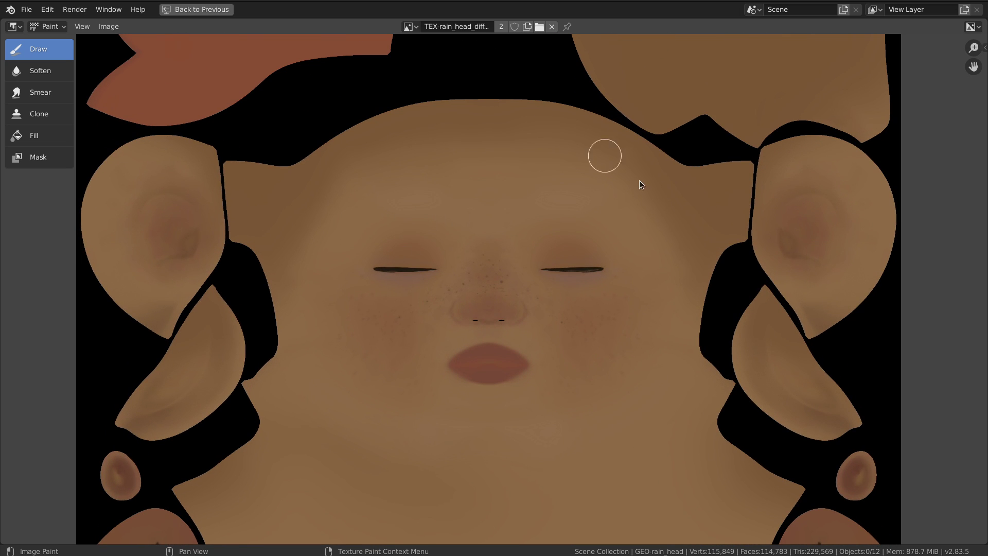
{"action": "key", "text": "n"}
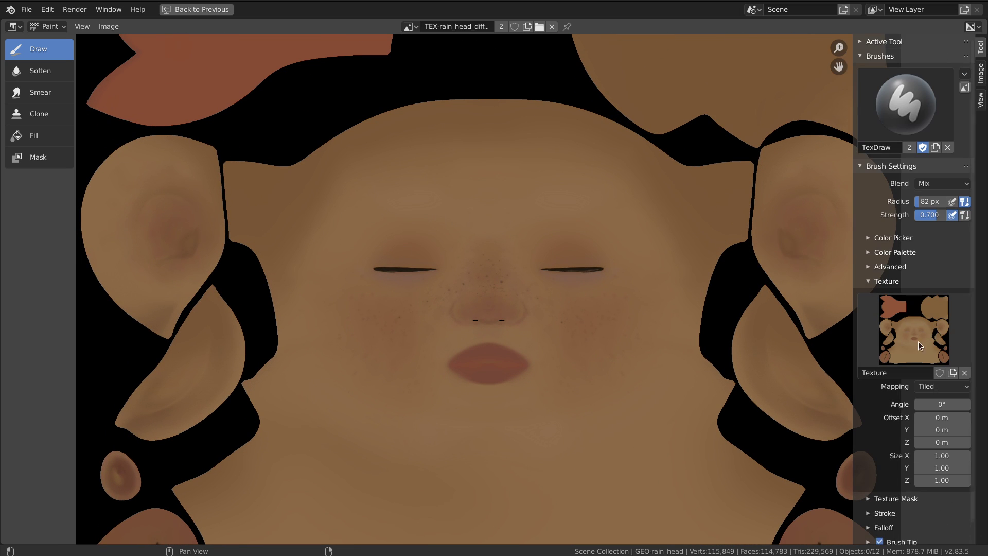
{"action": "scroll", "coordinate": [918, 341], "scroll_direction": "down", "scroll_amount": 1}
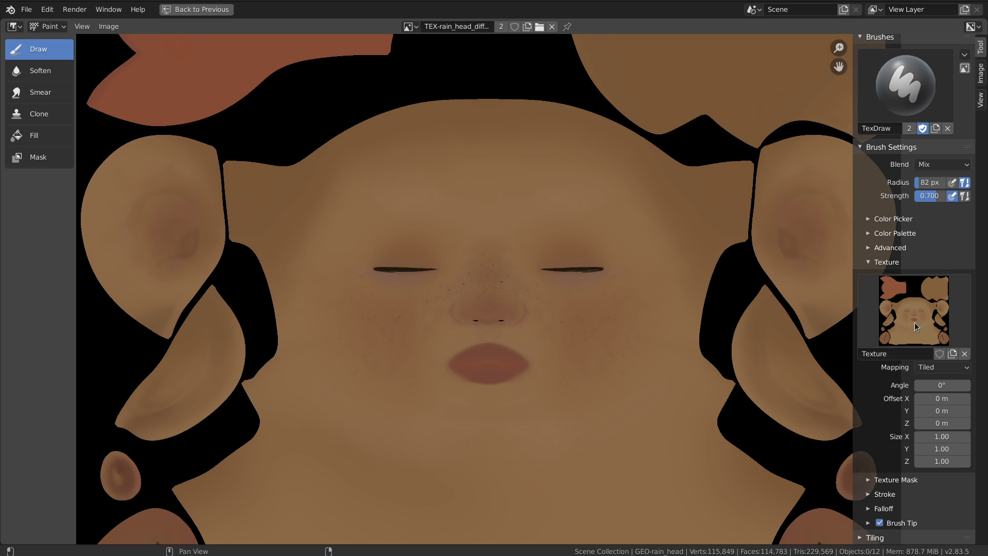
{"action": "left_click", "coordinate": [926, 368]}
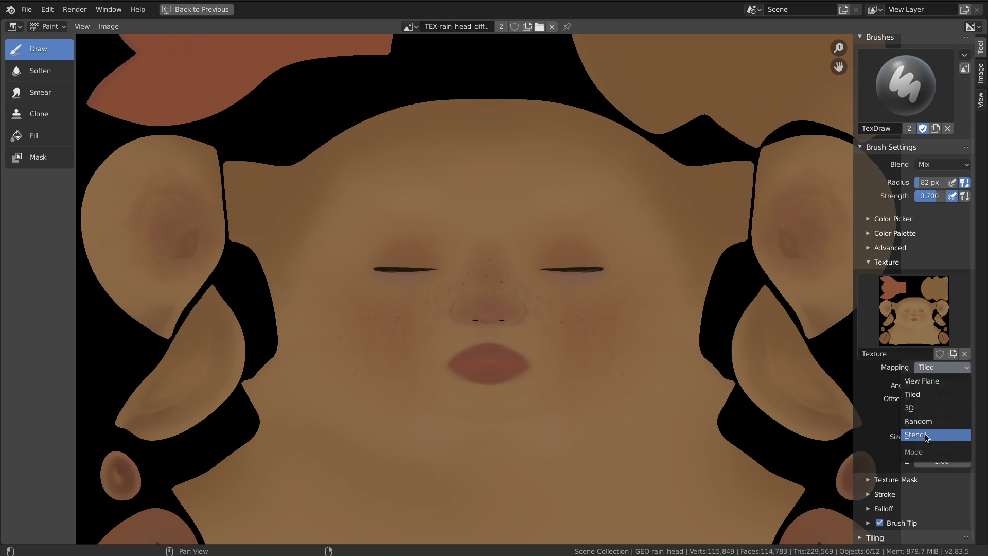
{"action": "left_click", "coordinate": [926, 435]}
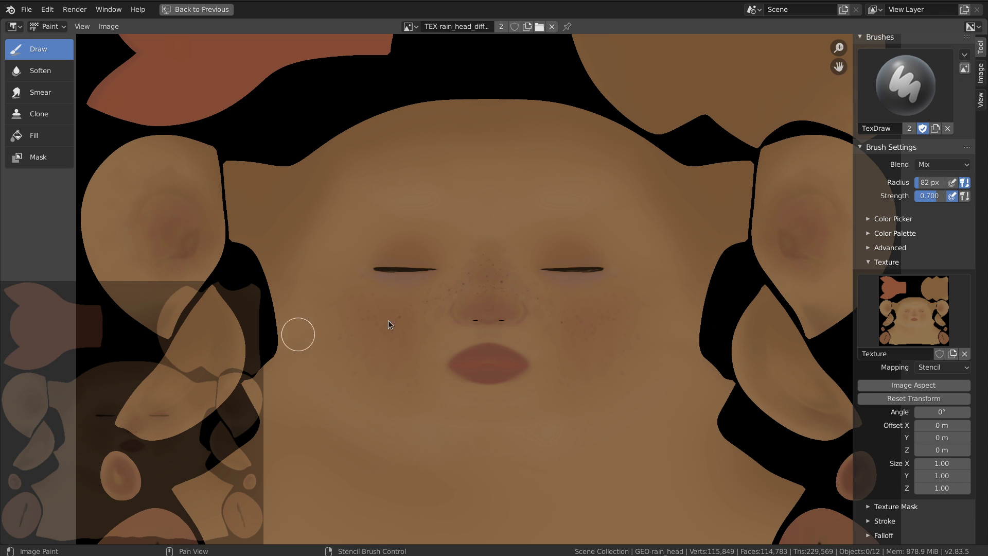
Step: Move the stencil over the face in the head texture, enlarge it and rotate it to an angle of 2.64°
{"action": "middle_click_drag", "start_coordinate": [510, 260], "coordinate": [469, 309]}
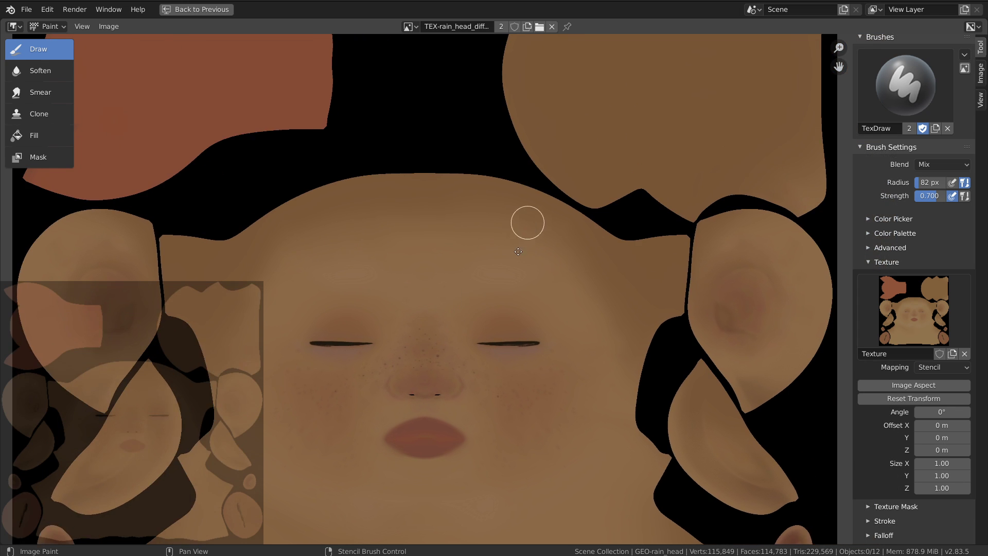
{"action": "middle_click_drag", "start_coordinate": [527, 223], "coordinate": [597, 212]}
{"action": "middle_click_drag", "start_coordinate": [521, 296], "coordinate": [521, 210]}
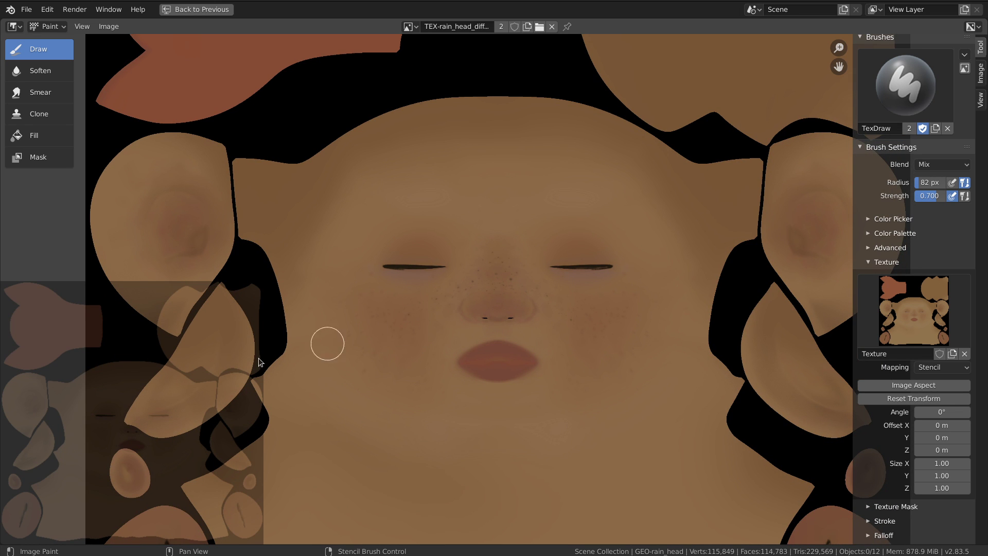
{"action": "right_click_drag", "start_coordinate": [200, 385], "coordinate": [673, 240]}
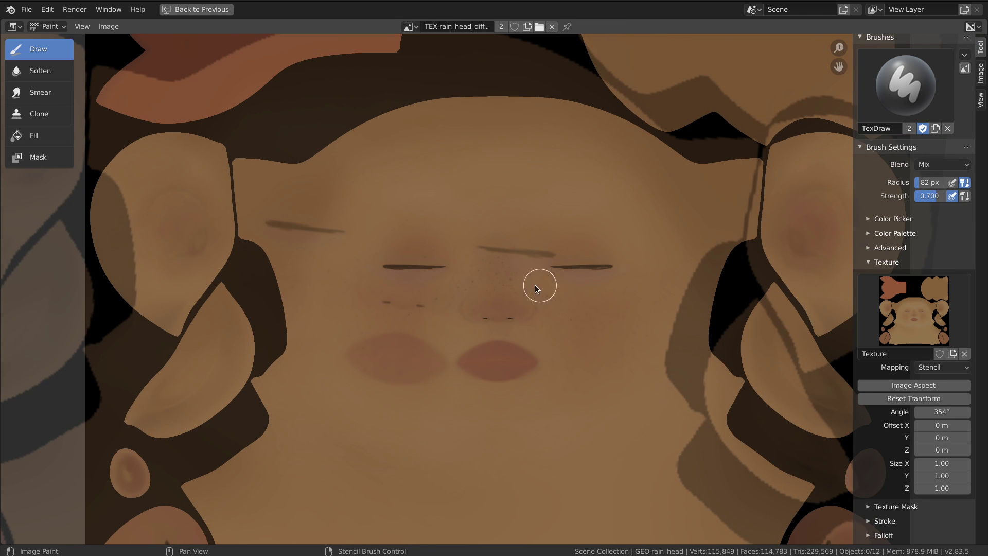
{"action": "mouse_move", "coordinate": [535, 285]}
{"action": "right_mouse_down", "text": "ctrl"}
{"action": "mouse_move", "coordinate": [592, 272]}
{"action": "mouse_move", "coordinate": [622, 229]}
{"action": "mouse_move", "coordinate": [617, 245]}
{"action": "mouse_move", "coordinate": [613, 234]}
{"action": "mouse_move", "coordinate": [624, 264]}
{"action": "mouse_move", "coordinate": [687, 261]}
{"action": "mouse_move", "coordinate": [673, 307]}
{"action": "mouse_move", "coordinate": [639, 275]}
{"action": "mouse_move", "coordinate": [662, 292]}
{"action": "right_mouse_up", "text": "ctrl"}
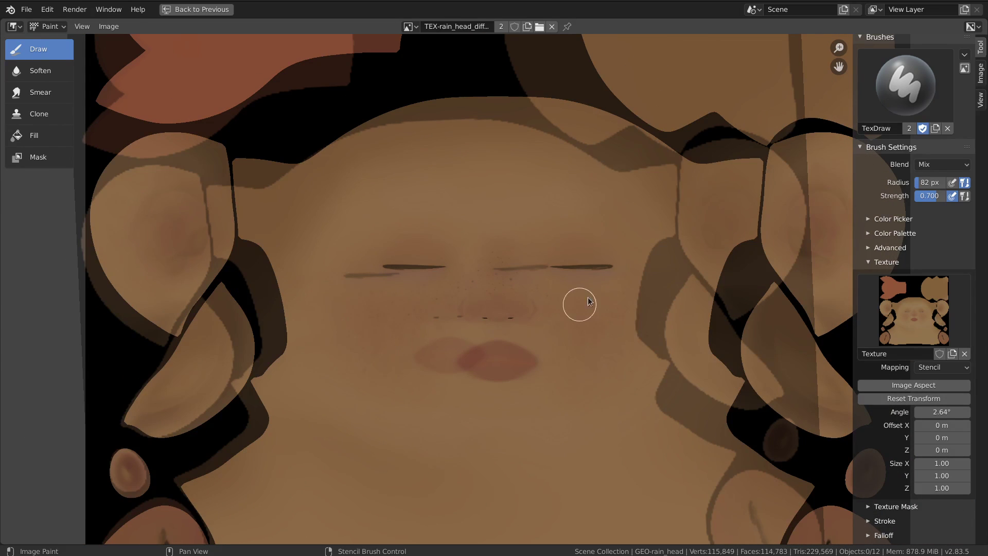
Step: Set the stencil texture's angle to 0° and its X, Y and Z size to 1
{"action": "mouse_move", "coordinate": [589, 301]}
{"action": "right_mouse_down"}
{"action": "mouse_move", "coordinate": [540, 214]}
{"action": "mouse_move", "coordinate": [472, 245]}
{"action": "right_mouse_up"}
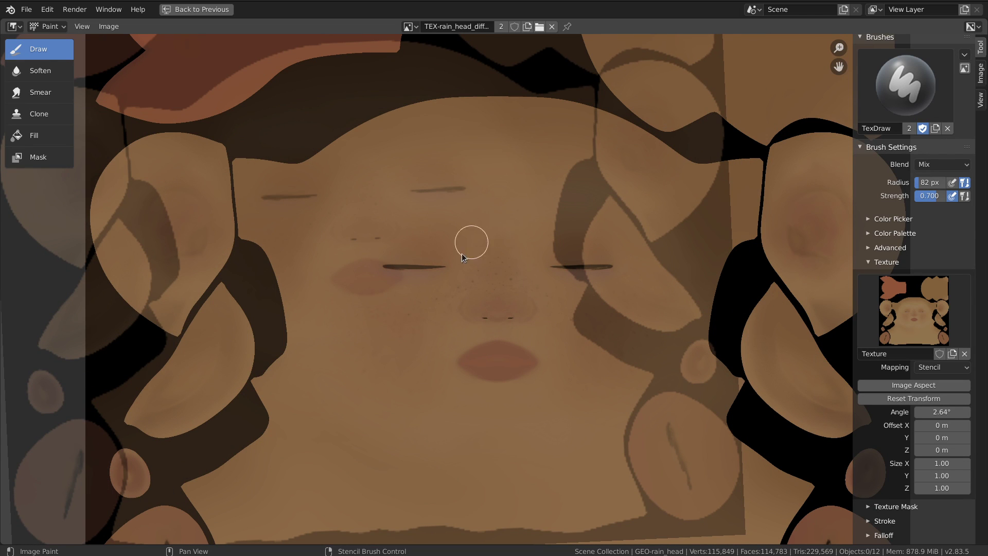
{"action": "left_click", "coordinate": [941, 415]}
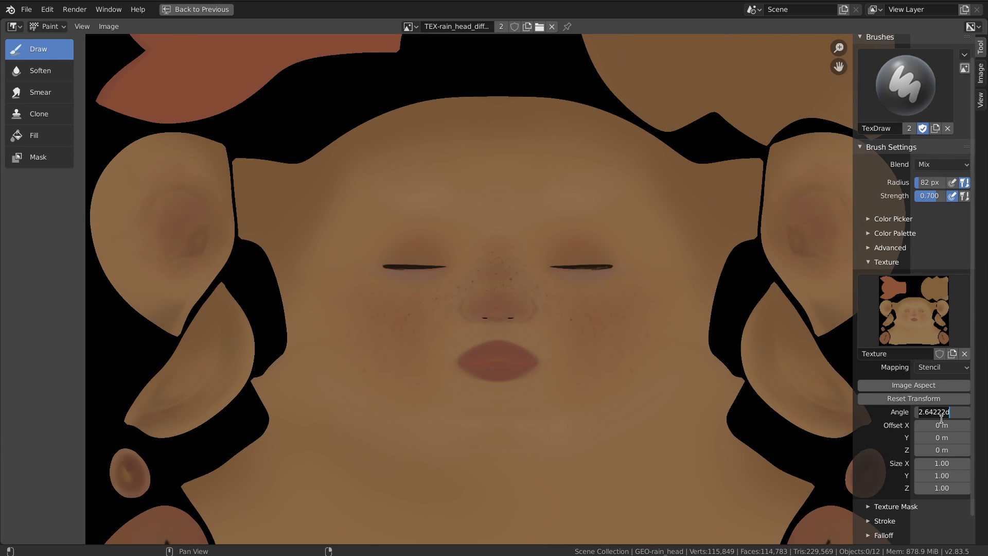
{"action": "key", "text": "Return"}
{"action": "left_click_drag", "start_coordinate": [962, 499], "coordinate": [959, 496]}
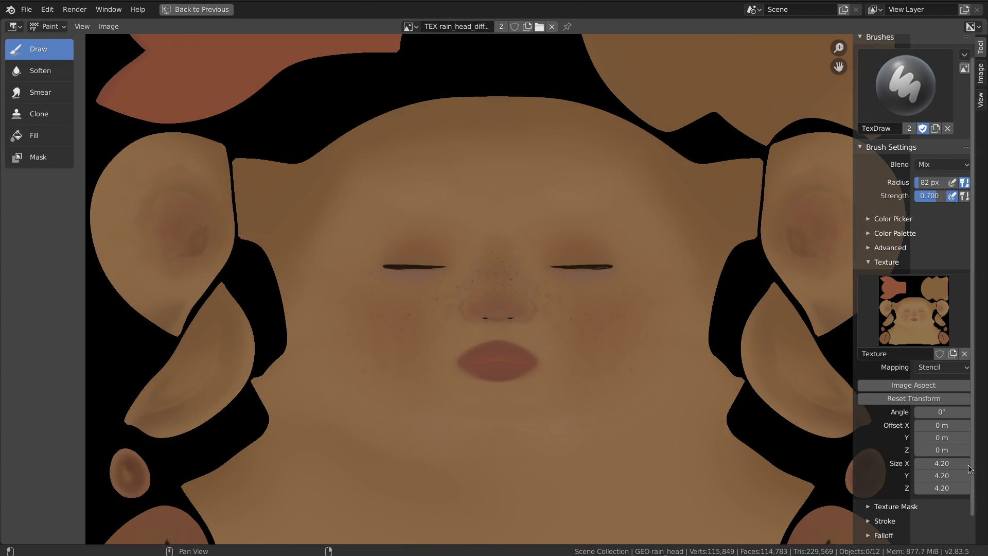
{"action": "left_click_drag", "start_coordinate": [947, 463], "coordinate": [941, 494]}
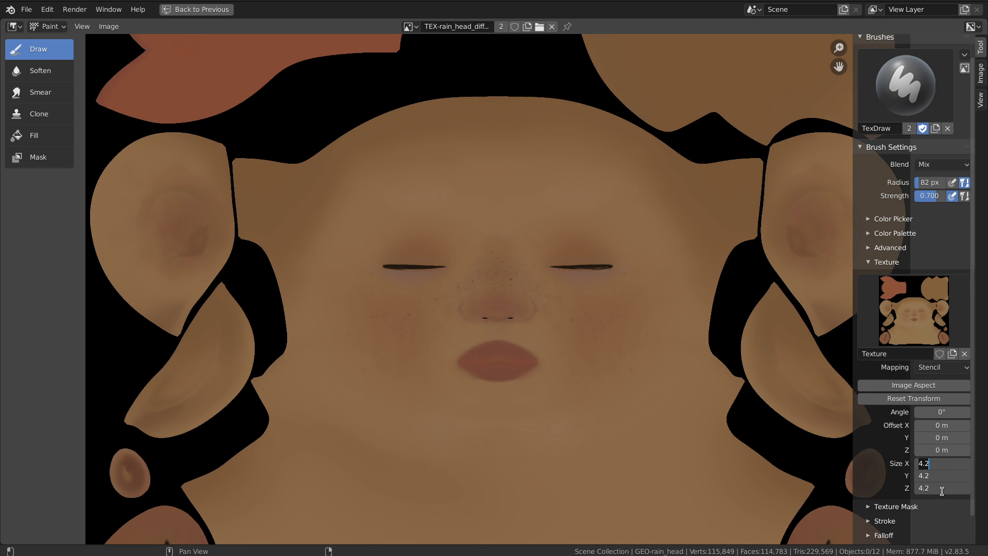
{"action": "type", "text": "1"}
{"action": "key", "text": "Return"}
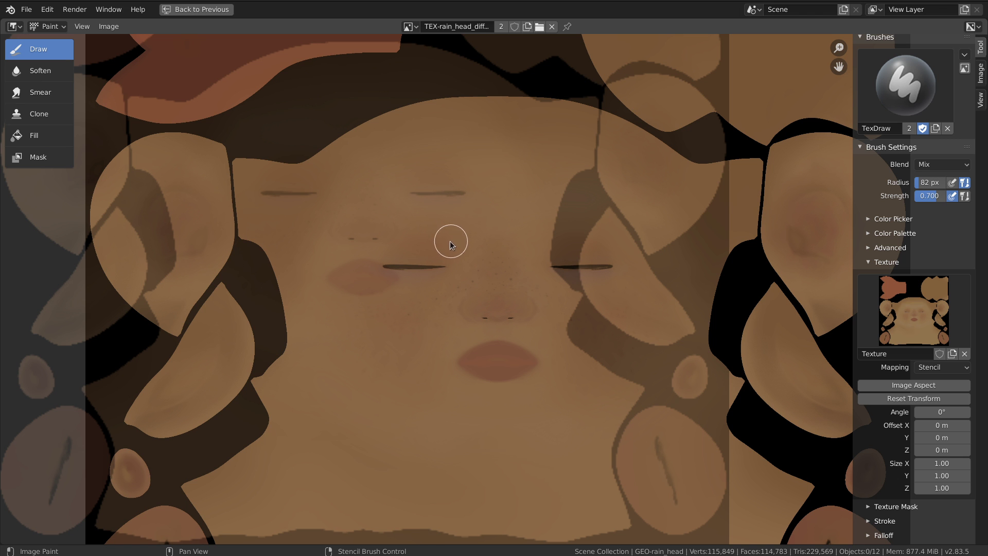
Step: Position the stencil's lips over the cheek in the head texture and paint them there
{"action": "mouse_move", "coordinate": [465, 214]}
{"action": "right_mouse_down"}
{"action": "mouse_move", "coordinate": [516, 234]}
{"action": "mouse_move", "coordinate": [512, 216]}
{"action": "mouse_move", "coordinate": [465, 205]}
{"action": "mouse_move", "coordinate": [513, 222]}
{"action": "mouse_move", "coordinate": [506, 247]}
{"action": "mouse_move", "coordinate": [696, 320]}
{"action": "mouse_move", "coordinate": [629, 299]}
{"action": "mouse_move", "coordinate": [552, 309]}
{"action": "mouse_move", "coordinate": [526, 252]}
{"action": "mouse_move", "coordinate": [597, 260]}
{"action": "mouse_move", "coordinate": [509, 302]}
{"action": "right_mouse_up"}
{"action": "mouse_move", "coordinate": [555, 255]}
{"action": "right_mouse_down"}
{"action": "mouse_move", "coordinate": [520, 236]}
{"action": "mouse_move", "coordinate": [585, 245]}
{"action": "mouse_move", "coordinate": [540, 218]}
{"action": "mouse_move", "coordinate": [536, 260]}
{"action": "mouse_move", "coordinate": [601, 273]}
{"action": "mouse_move", "coordinate": [590, 267]}
{"action": "mouse_move", "coordinate": [628, 256]}
{"action": "mouse_move", "coordinate": [515, 227]}
{"action": "mouse_move", "coordinate": [424, 263]}
{"action": "right_mouse_up"}
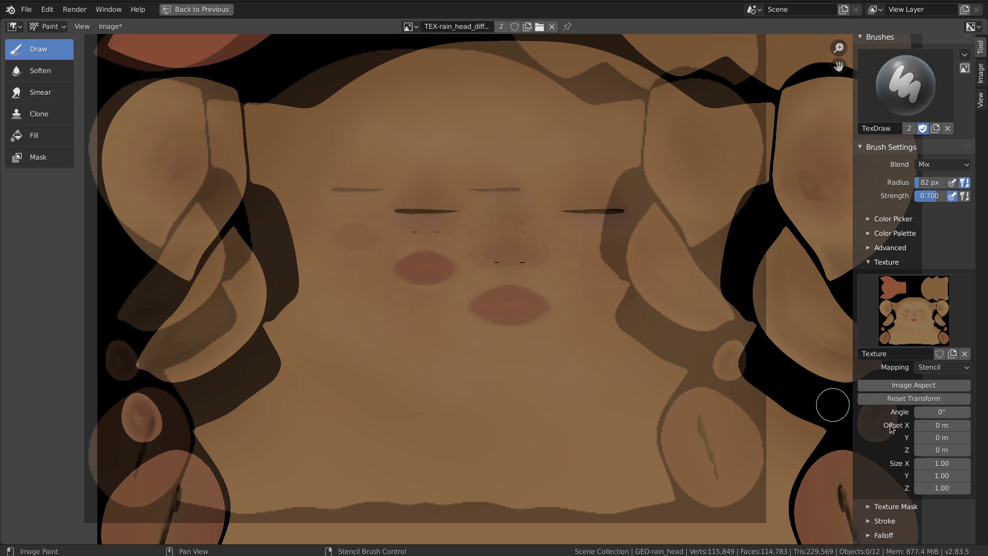
Step: Reset the stencil's transform and align the stencil with the whole head texture
{"action": "left_click", "coordinate": [913, 398]}
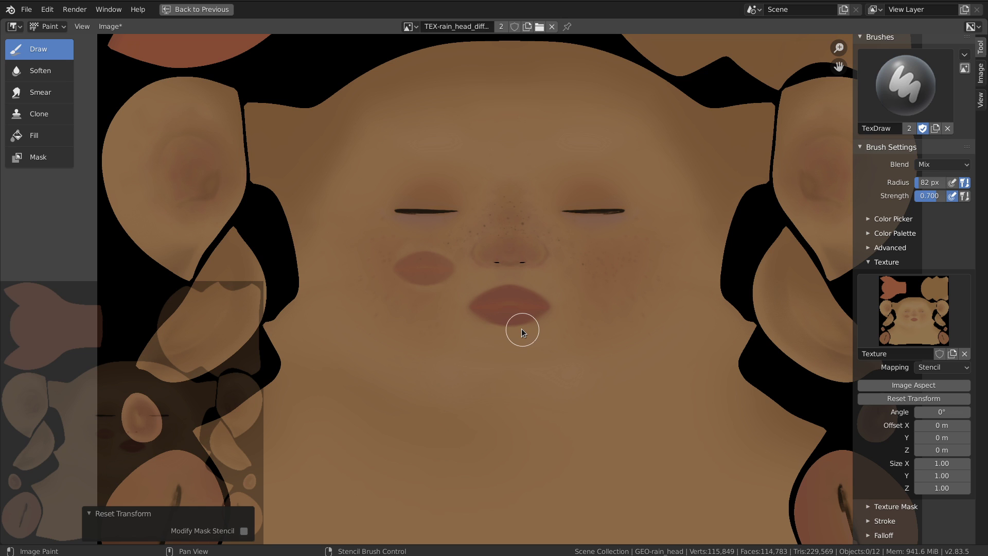
{"action": "key", "text": "Home"}
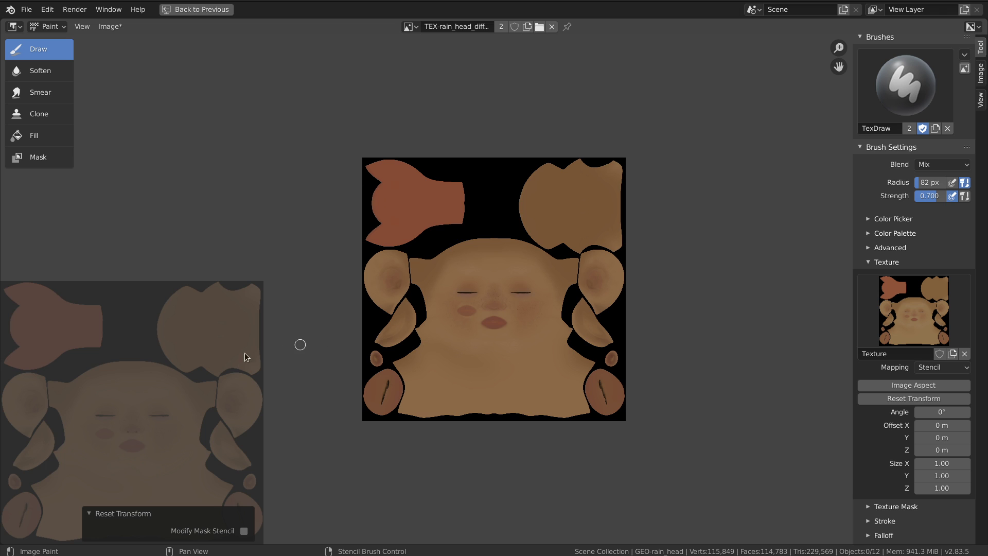
{"action": "mouse_move", "coordinate": [244, 353]}
{"action": "right_mouse_down"}
{"action": "mouse_move", "coordinate": [396, 303]}
{"action": "mouse_move", "coordinate": [544, 280]}
{"action": "mouse_move", "coordinate": [520, 271]}
{"action": "right_mouse_up"}
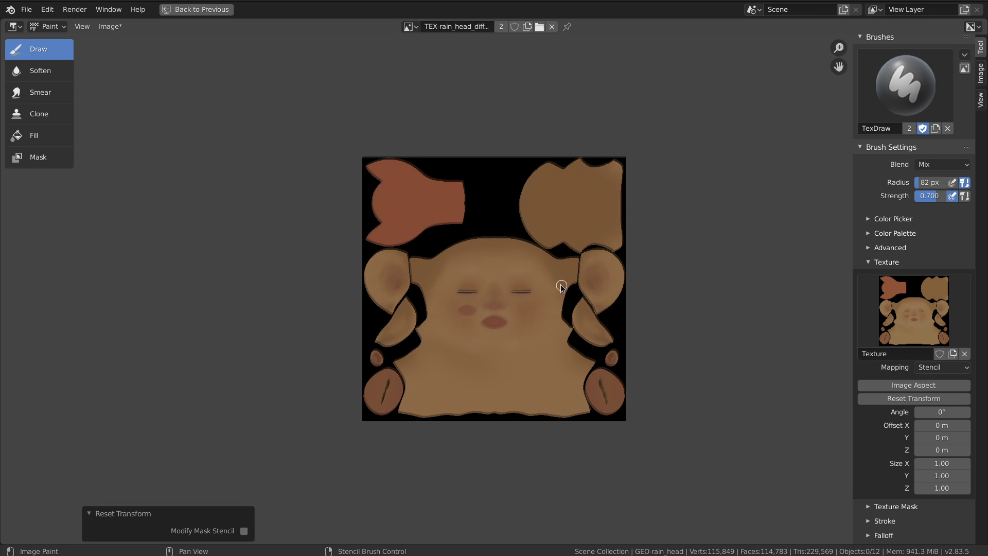
{"action": "mouse_move", "coordinate": [560, 285]}
{"action": "right_mouse_down"}
{"action": "mouse_move", "coordinate": [539, 285]}
{"action": "mouse_move", "coordinate": [558, 287]}
{"action": "right_mouse_up"}
Step: Enlarge the stencil over the face, rotate it to an angle of 9.91° and reposition it
{"action": "right_click_drag", "start_coordinate": [524, 334], "coordinate": [524, 307], "text": "ctrl"}
{"action": "middle_click_drag", "start_coordinate": [524, 307], "coordinate": [611, 210], "text": "ctrl"}
{"action": "right_click_drag", "start_coordinate": [631, 247], "coordinate": [545, 164]}
{"action": "right_click_drag", "start_coordinate": [524, 207], "coordinate": [684, 105], "text": "shift"}
{"action": "right_click_drag", "start_coordinate": [509, 226], "coordinate": [632, 147], "text": "shift"}
{"action": "mouse_move", "coordinate": [549, 229]}
{"action": "right_mouse_down", "text": "shift"}
{"action": "mouse_move", "coordinate": [512, 247]}
{"action": "mouse_move", "coordinate": [526, 206]}
{"action": "mouse_move", "coordinate": [653, 304]}
{"action": "mouse_move", "coordinate": [659, 290]}
{"action": "mouse_move", "coordinate": [504, 242]}
{"action": "mouse_move", "coordinate": [428, 232]}
{"action": "right_mouse_up", "text": "shift"}
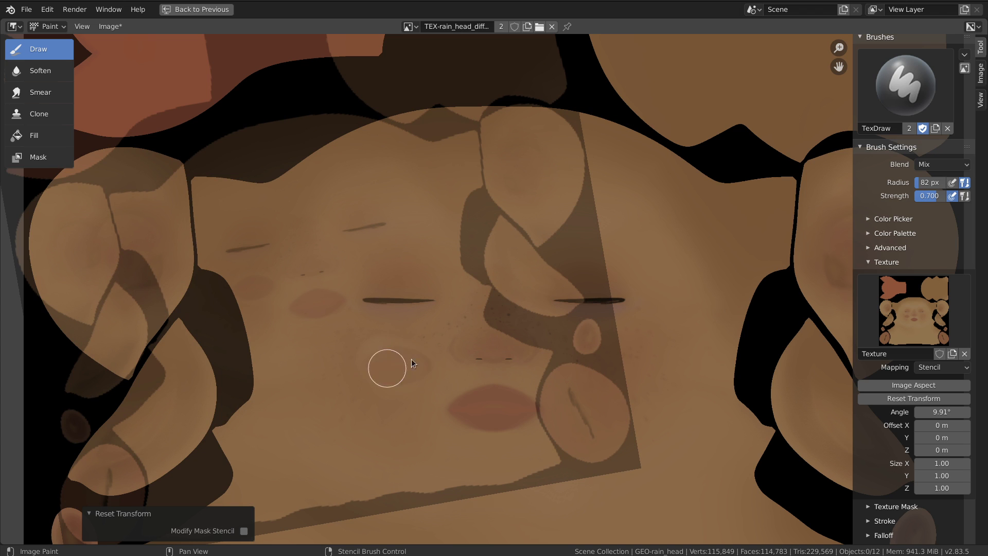
{"action": "right_click_drag", "start_coordinate": [400, 376], "coordinate": [599, 275]}
Step: Restore the full workspace, switch the head model to Texture Paint mode and maximize the 3D viewport
{"action": "key", "text": "ctrl+space"}
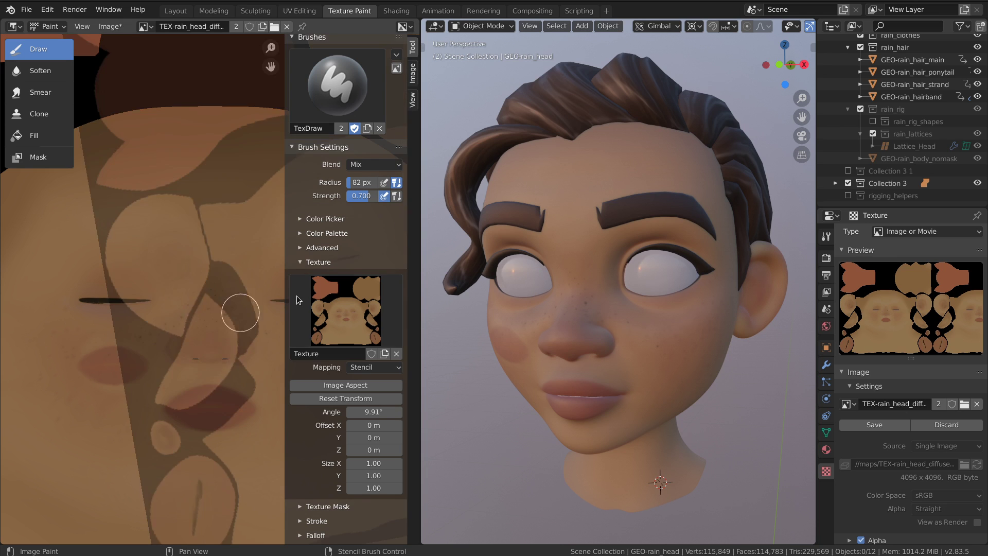
{"action": "key", "text": "n"}
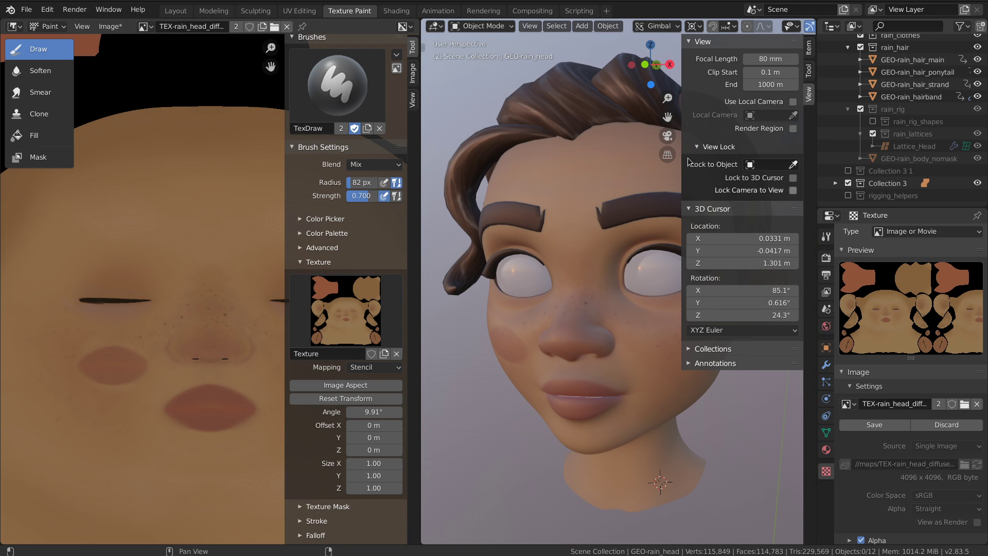
{"action": "key", "text": "ctrl+Tab"}
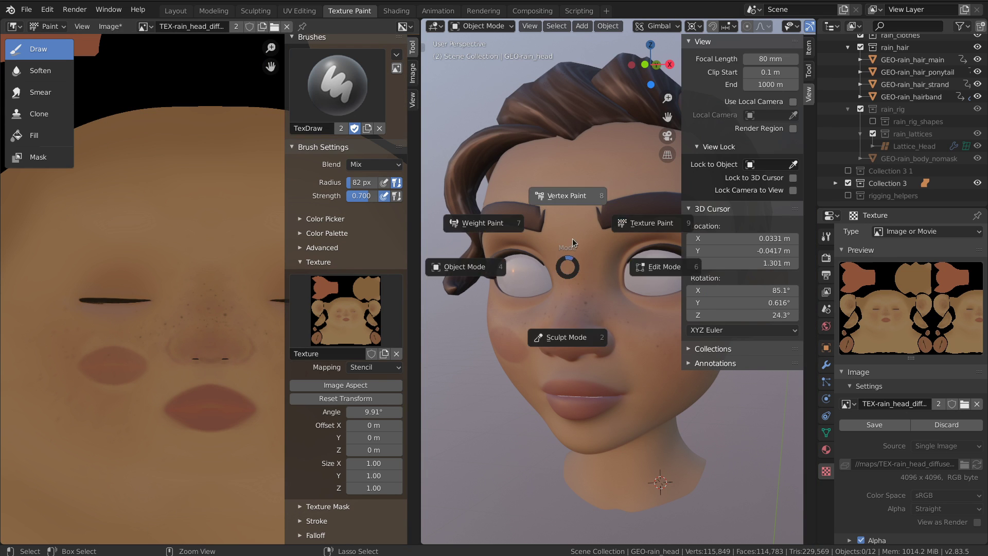
{"action": "left_click", "coordinate": [656, 221]}
{"action": "key", "text": "ctrl+space"}
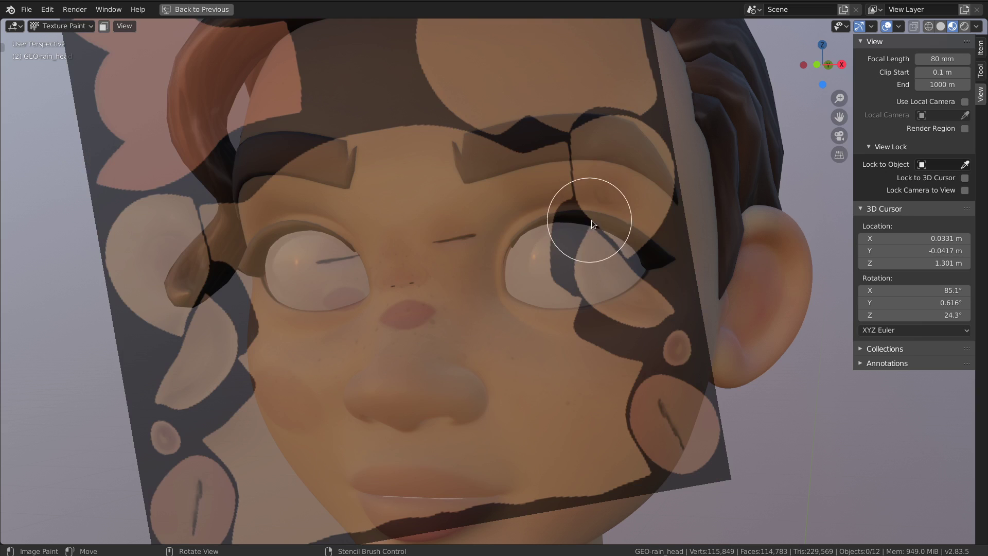
Step: Rotate, enlarge and move the stencil so its lips cover the 3D head's left cheek, and paint them on
{"action": "right_click_drag", "start_coordinate": [645, 215], "coordinate": [637, 184], "text": "ctrl"}
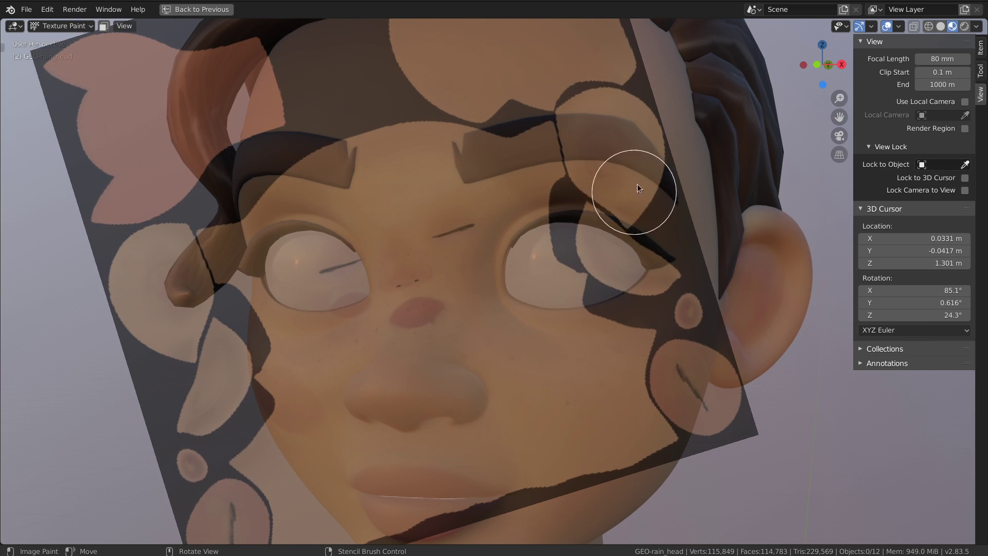
{"action": "mouse_move", "coordinate": [607, 198]}
{"action": "middle_mouse_down"}
{"action": "mouse_move", "coordinate": [542, 246]}
{"action": "mouse_move", "coordinate": [594, 183]}
{"action": "mouse_move", "coordinate": [624, 230]}
{"action": "mouse_move", "coordinate": [735, 270]}
{"action": "mouse_move", "coordinate": [691, 298]}
{"action": "middle_mouse_up"}
{"action": "right_click_drag", "start_coordinate": [670, 319], "coordinate": [733, 231], "text": "shift"}
{"action": "right_click_drag", "start_coordinate": [700, 283], "coordinate": [708, 213]}
{"action": "mouse_move", "coordinate": [591, 397]}
{"action": "left_mouse_down"}
{"action": "mouse_move", "coordinate": [602, 373]}
{"action": "mouse_move", "coordinate": [624, 364]}
{"action": "left_mouse_up"}
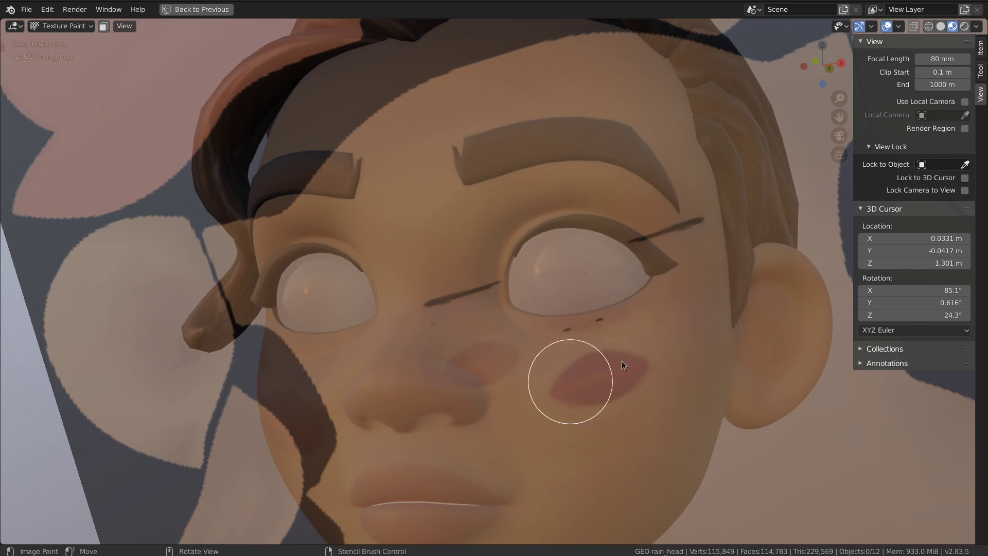
Step: Place the stencil's lips upright on the forehead between the eyebrows and paint them on
{"action": "mouse_move", "coordinate": [618, 294]}
{"action": "right_mouse_down"}
{"action": "mouse_move", "coordinate": [520, 301]}
{"action": "mouse_move", "coordinate": [286, 252]}
{"action": "mouse_move", "coordinate": [113, 388]}
{"action": "mouse_move", "coordinate": [650, 283]}
{"action": "mouse_move", "coordinate": [649, 220]}
{"action": "mouse_move", "coordinate": [584, 38]}
{"action": "right_mouse_up"}
{"action": "middle_click_drag", "start_coordinate": [622, 180], "coordinate": [656, 265]}
{"action": "right_click_drag", "start_coordinate": [641, 203], "coordinate": [669, 260], "text": "ctrl"}
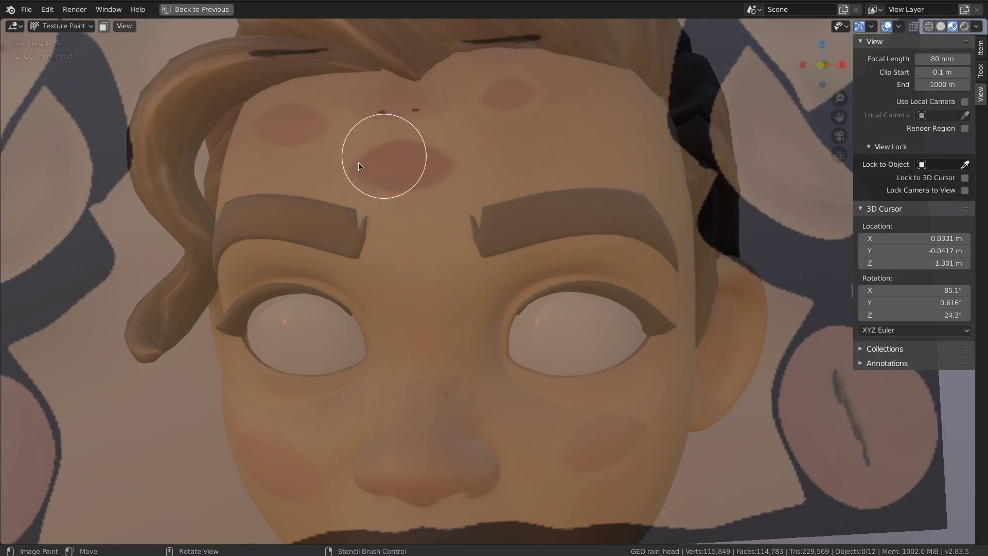
{"action": "left_click_drag", "start_coordinate": [371, 157], "coordinate": [437, 168]}
Step: Move the stencil clear of the head and inspect the painted lip marks from the front and side
{"action": "mouse_move", "coordinate": [613, 152]}
{"action": "right_mouse_down"}
{"action": "mouse_move", "coordinate": [325, 249]}
{"action": "mouse_move", "coordinate": [129, 205]}
{"action": "right_mouse_up"}
{"action": "mouse_move", "coordinate": [489, 128]}
{"action": "right_mouse_down"}
{"action": "mouse_move", "coordinate": [209, 314]}
{"action": "mouse_move", "coordinate": [159, 313]}
{"action": "right_mouse_up"}
{"action": "scroll", "coordinate": [593, 189], "scroll_direction": "down", "scroll_amount": 6}
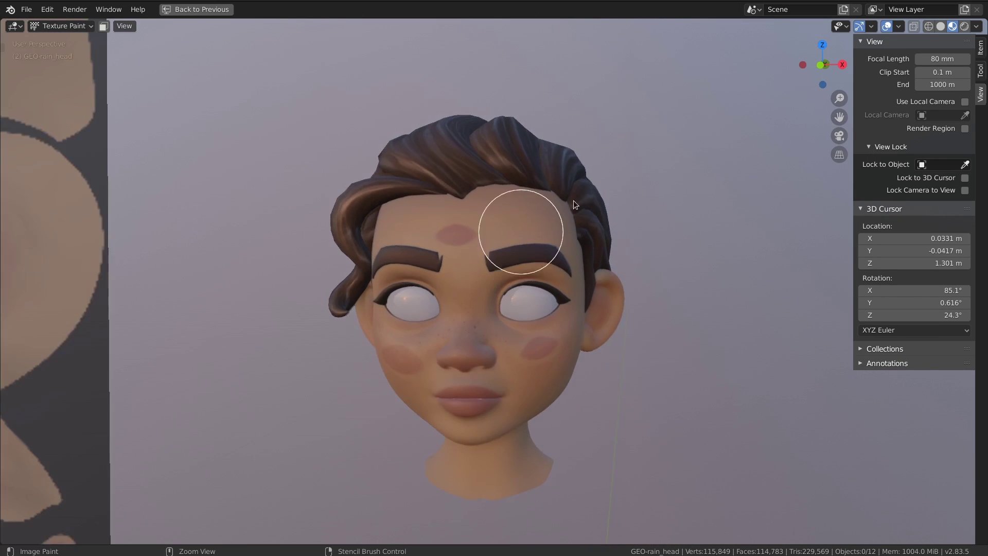
{"action": "mouse_move", "coordinate": [573, 200]}
{"action": "middle_mouse_down"}
{"action": "mouse_move", "coordinate": [551, 237]}
{"action": "mouse_move", "coordinate": [531, 234]}
{"action": "mouse_move", "coordinate": [572, 230]}
{"action": "middle_mouse_up"}
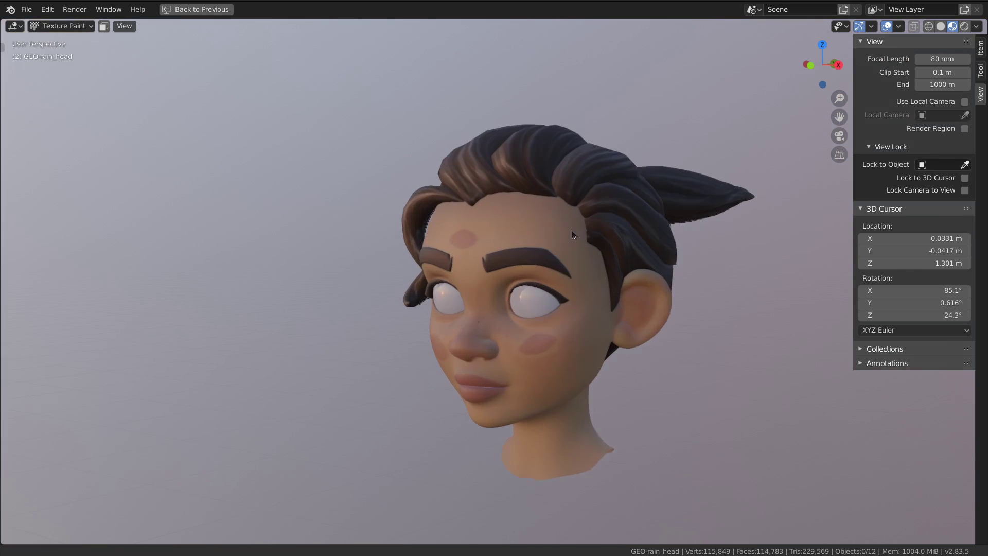
{"action": "scroll", "coordinate": [566, 226], "scroll_direction": "up", "scroll_amount": 5}
{"action": "right_click_drag", "start_coordinate": [629, 233], "coordinate": [606, 172], "text": "ctrl"}
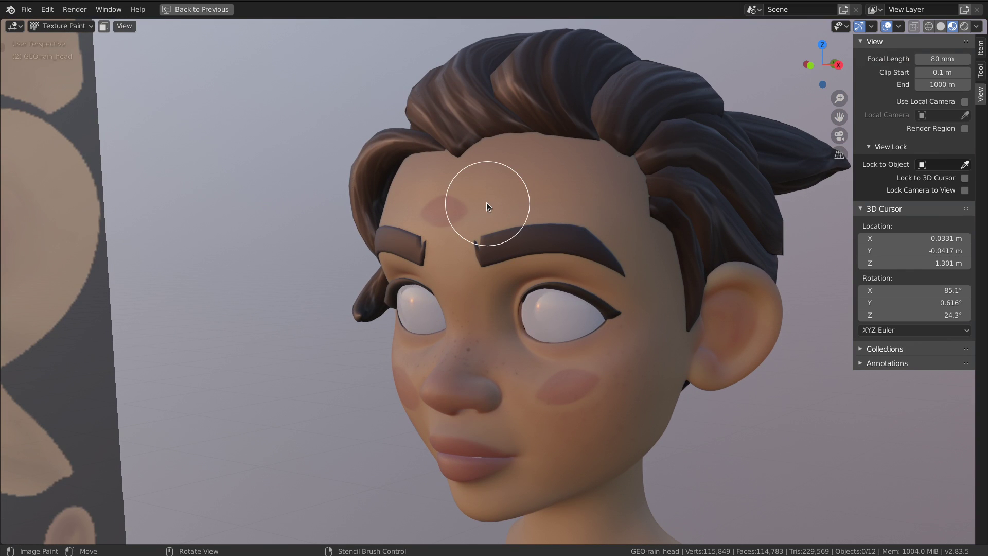
{"action": "left_click", "coordinate": [444, 208]}
Step: Activate the Clone tool from the labelled toolbar and show its tool settings
{"action": "key", "text": "t"}
{"action": "left_click", "coordinate": [16, 113]}
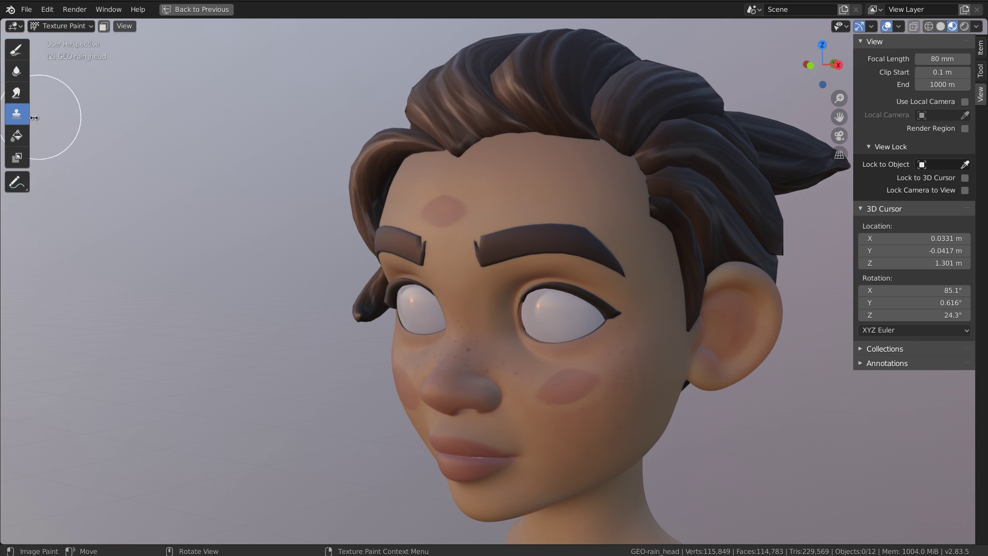
{"action": "mouse_move", "coordinate": [32, 114]}
{"action": "left_mouse_down"}
{"action": "mouse_move", "coordinate": [115, 114]}
{"action": "mouse_move", "coordinate": [105, 115]}
{"action": "left_mouse_up"}
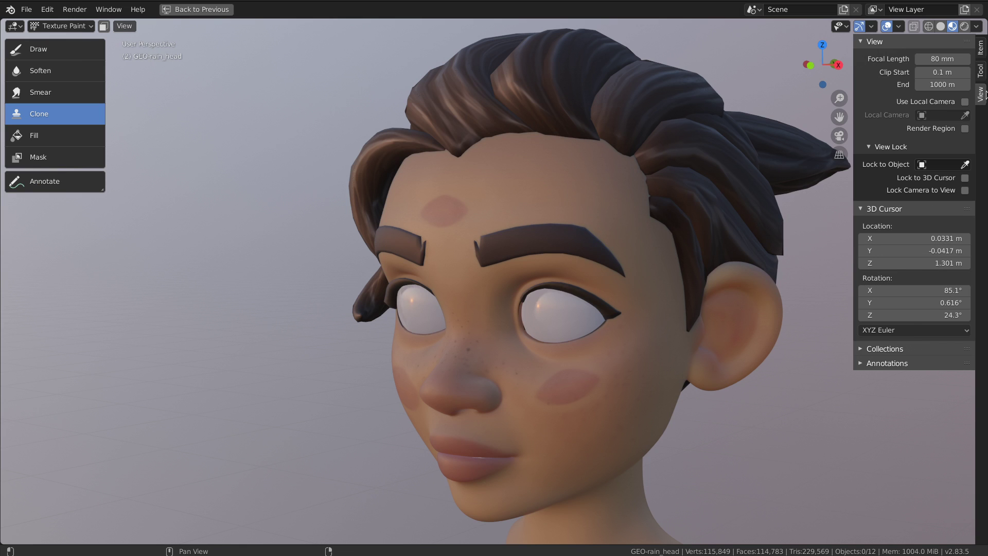
{"action": "left_click", "coordinate": [981, 71]}
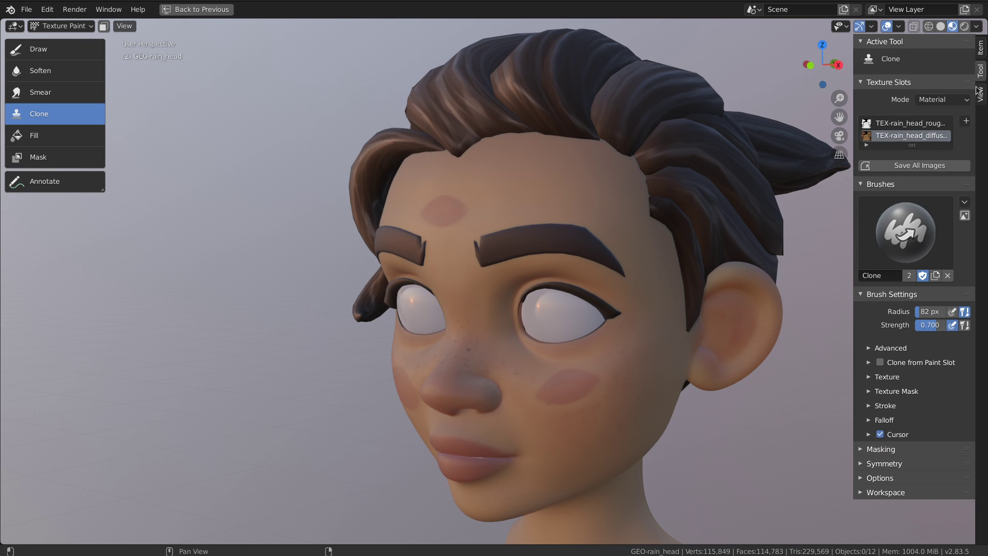
Step: Enable Clone from Paint Slot for the Clone brush, with the sidebar widened to show full slot names
{"action": "left_click", "coordinate": [902, 365]}
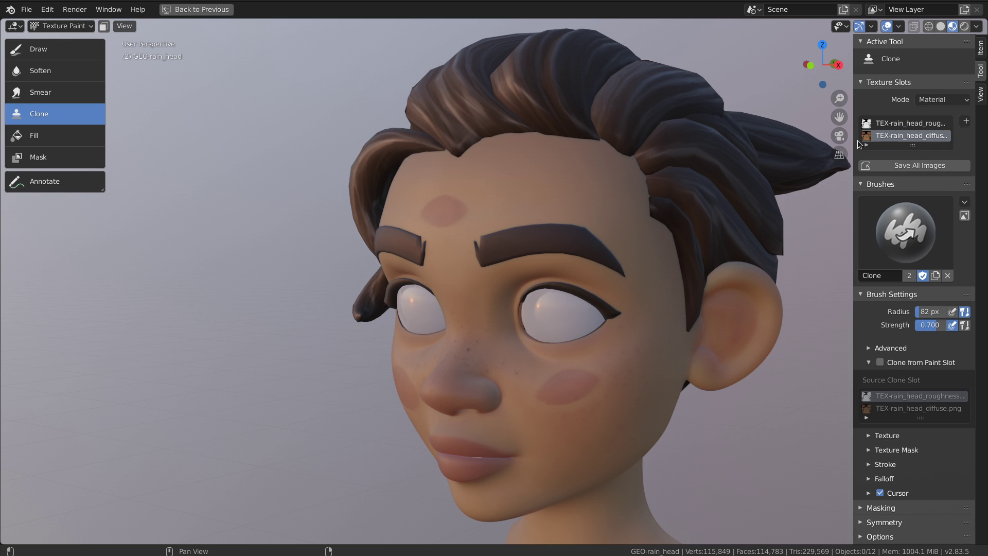
{"action": "left_click_drag", "start_coordinate": [855, 146], "coordinate": [799, 142]}
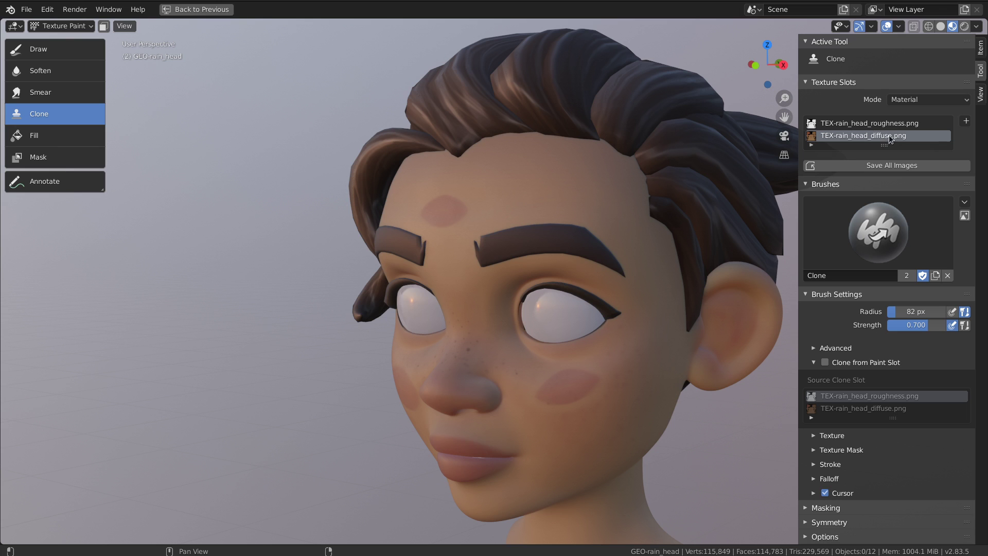
{"action": "left_click", "coordinate": [826, 363]}
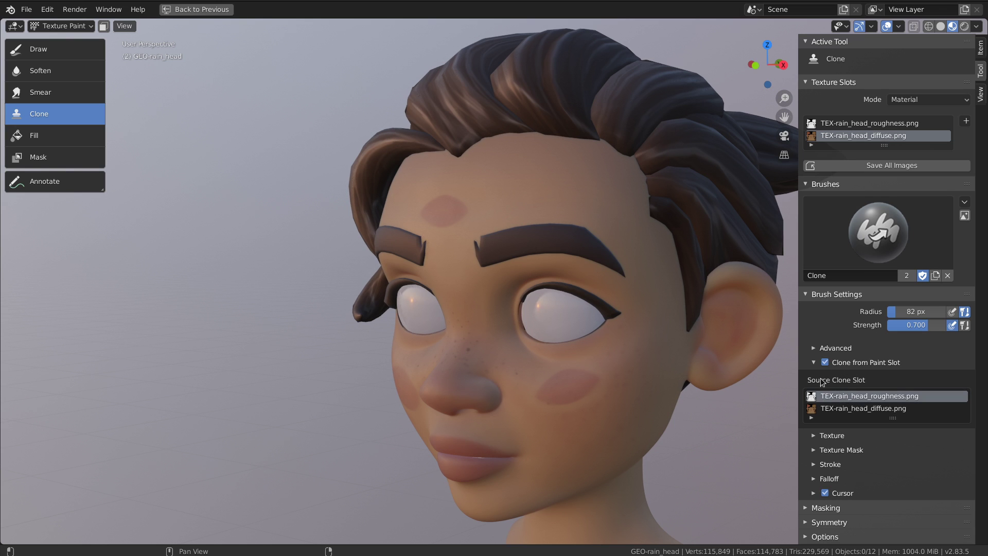
Step: Try cloning TEX-rain_head_roughness.png onto the cheek over the lip mark, and undo the stroke
{"action": "middle_click_drag", "start_coordinate": [615, 340], "coordinate": [671, 200]}
{"action": "scroll", "coordinate": [650, 347], "scroll_direction": "up", "scroll_amount": 2}
{"action": "middle_click_drag", "start_coordinate": [637, 355], "coordinate": [841, 419]}
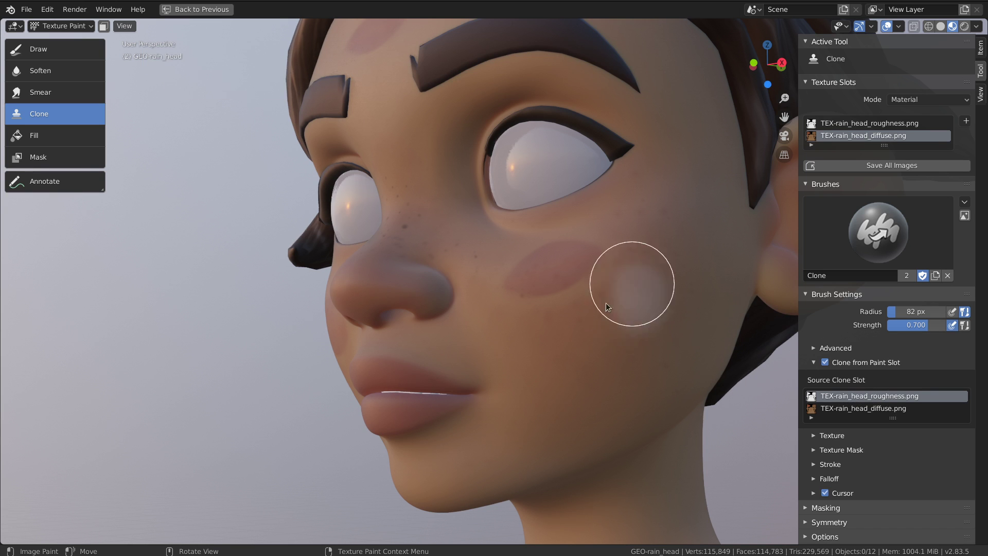
{"action": "mouse_move", "coordinate": [607, 303]}
{"action": "left_mouse_down"}
{"action": "mouse_move", "coordinate": [623, 301]}
{"action": "mouse_move", "coordinate": [566, 260]}
{"action": "mouse_move", "coordinate": [568, 306]}
{"action": "left_mouse_up"}
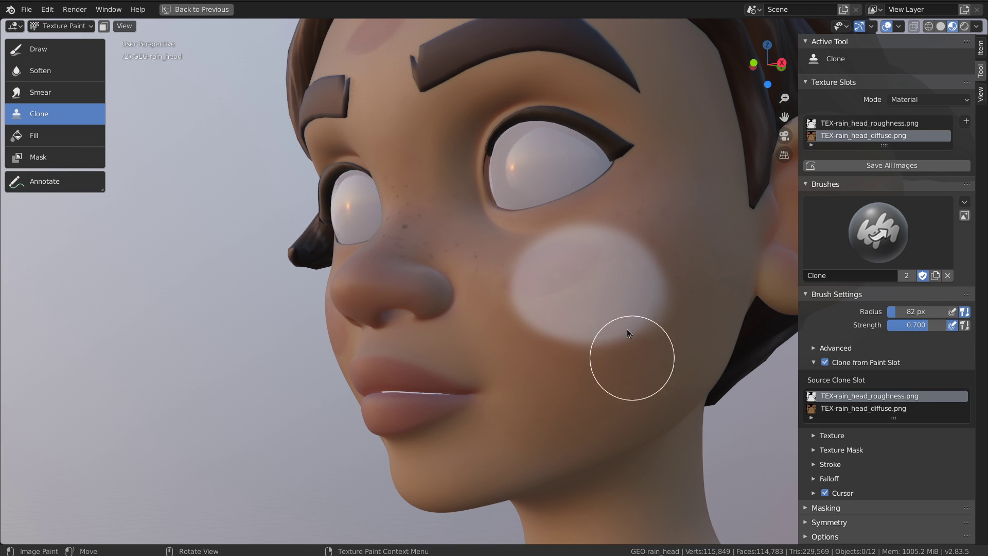
{"action": "key", "text": "ctrl+z"}
{"action": "mouse_move", "coordinate": [601, 235]}
{"action": "middle_mouse_down"}
{"action": "mouse_move", "coordinate": [652, 260]}
{"action": "mouse_move", "coordinate": [647, 293]}
{"action": "mouse_move", "coordinate": [637, 258]}
{"action": "mouse_move", "coordinate": [511, 304]}
{"action": "middle_mouse_up"}
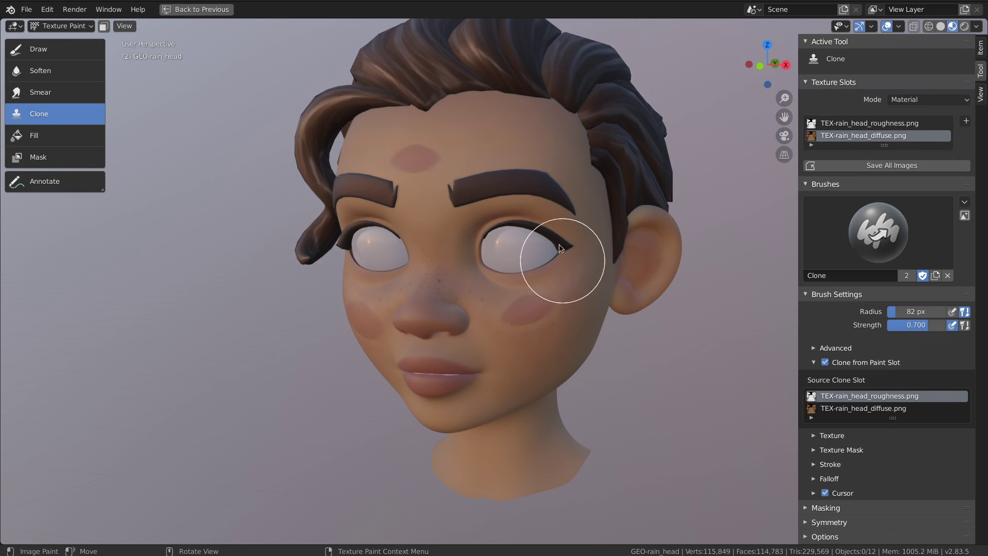
{"action": "middle_click_drag", "start_coordinate": [620, 213], "coordinate": [529, 252]}
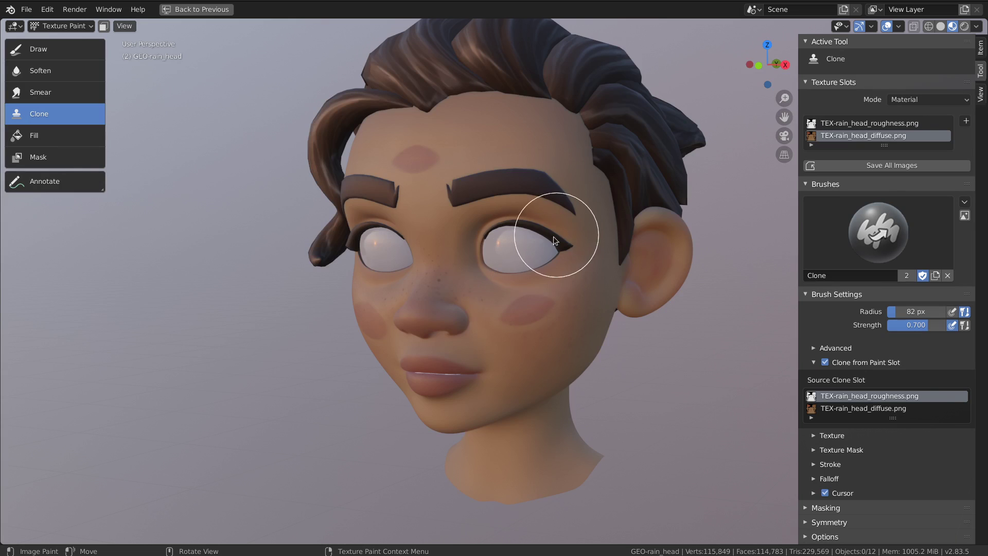
{"action": "middle_click_drag", "start_coordinate": [553, 236], "coordinate": [520, 227]}
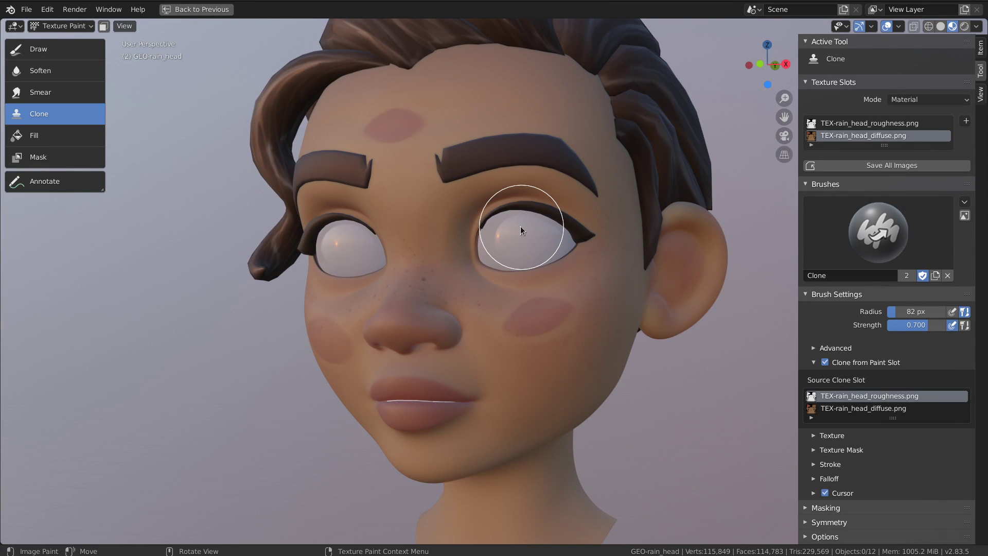
{"action": "mouse_move", "coordinate": [619, 218]}
{"action": "middle_mouse_down"}
{"action": "mouse_move", "coordinate": [588, 209]}
{"action": "mouse_move", "coordinate": [592, 228]}
{"action": "mouse_move", "coordinate": [599, 222]}
{"action": "middle_mouse_up"}
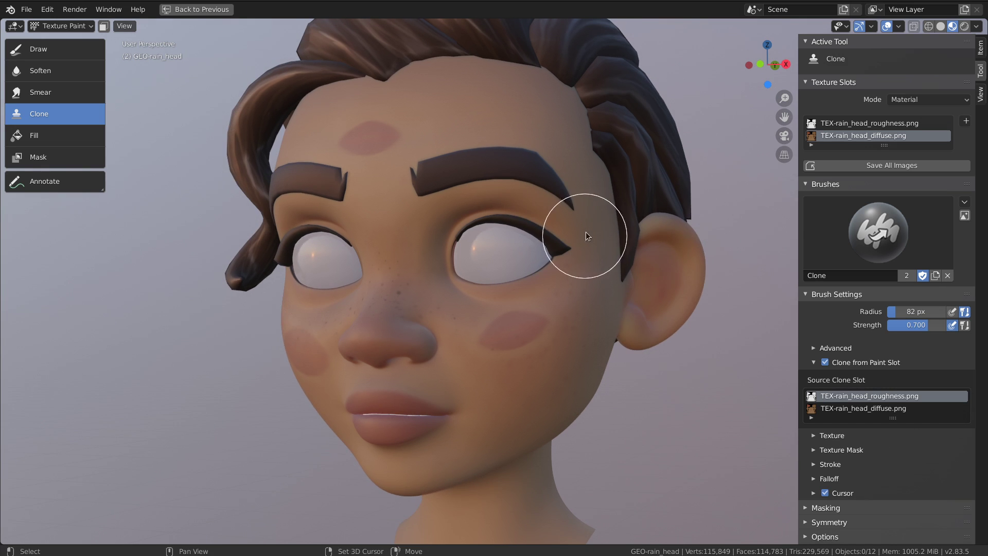
{"action": "middle_click_drag", "start_coordinate": [584, 236], "coordinate": [577, 254]}
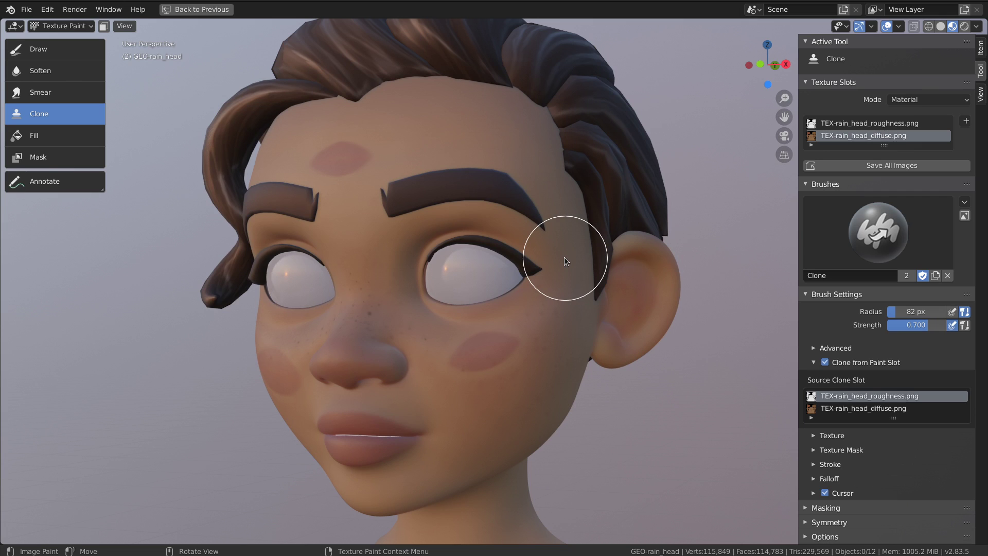